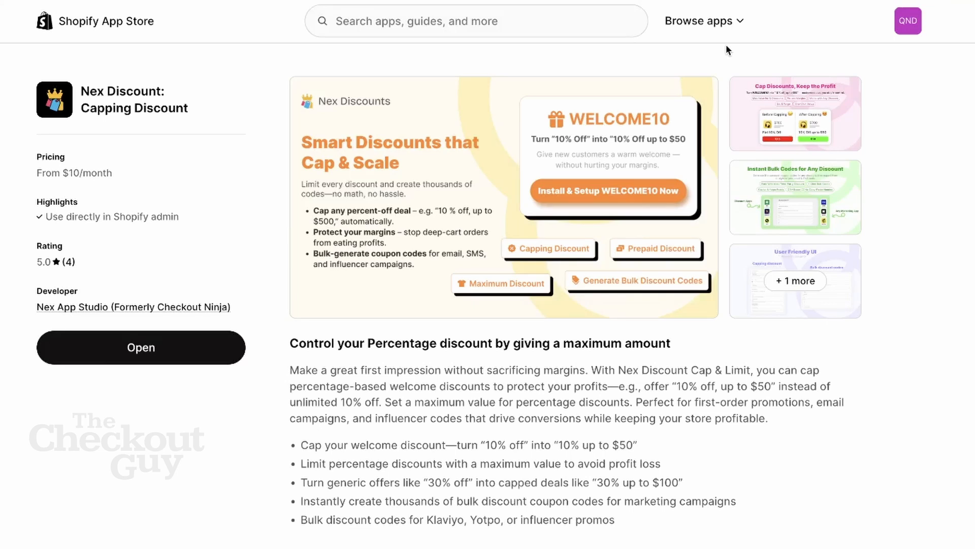
# Start a new product discount from the Advanced Coupons section of Nex Discounts.
pyautogui.moveTo(726, 0)
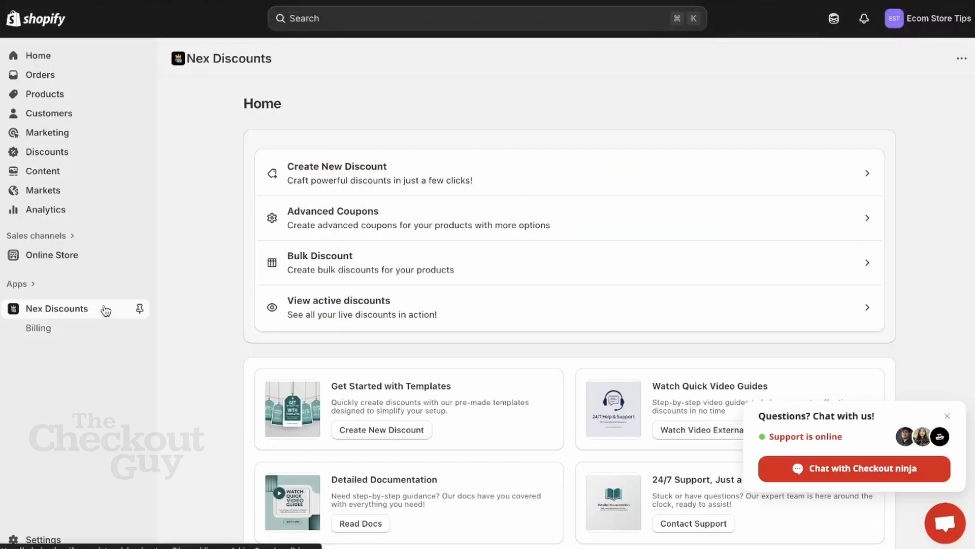
pyautogui.click(339, 220)
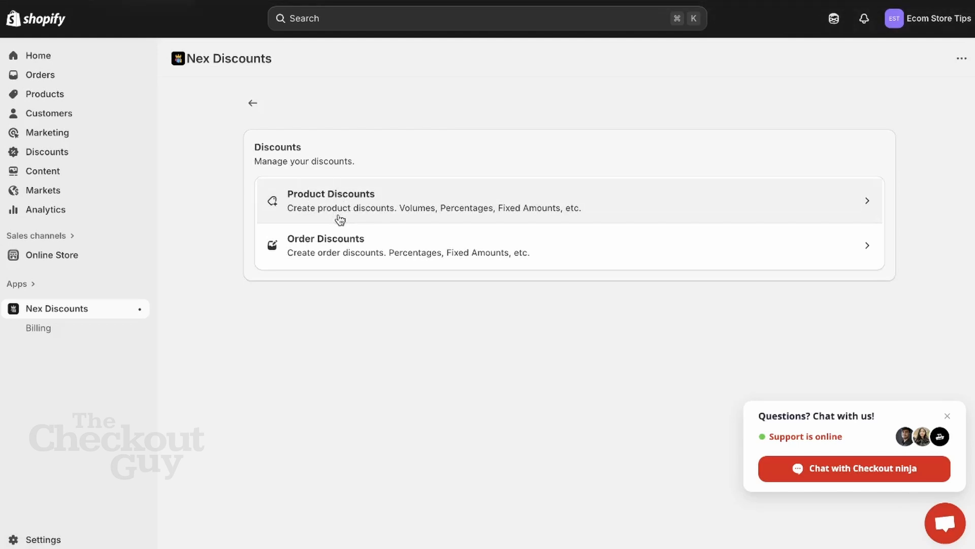
pyautogui.click(340, 219)
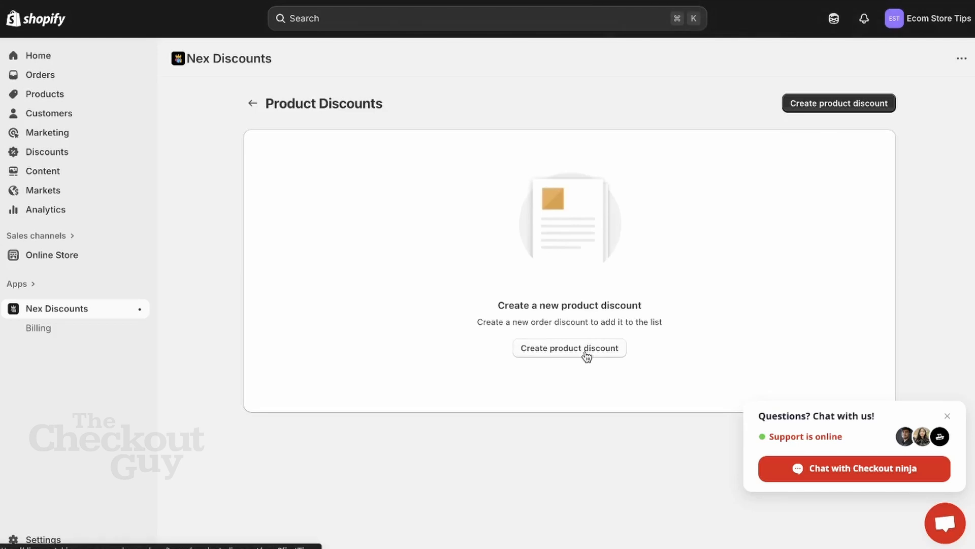
pyautogui.click(587, 350)
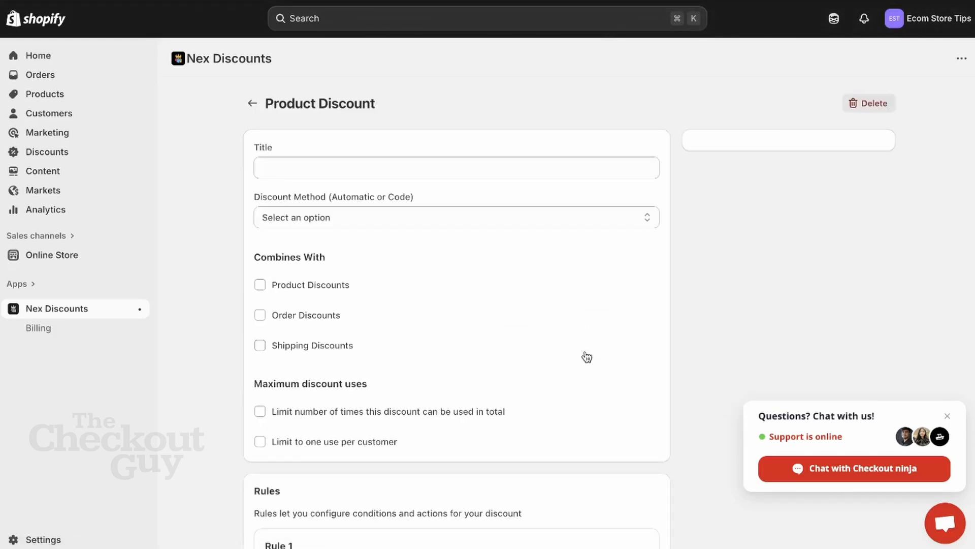
# Title the discount FLASH100, set its discount method to Code and enter FLASH100 as the code.
pyautogui.click(527, 171)
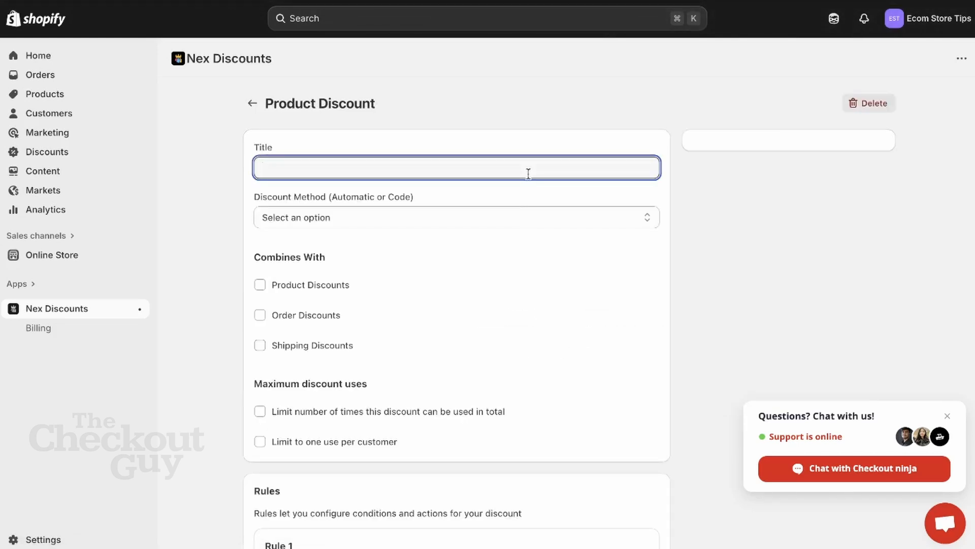
pyautogui.write('FLASH100')
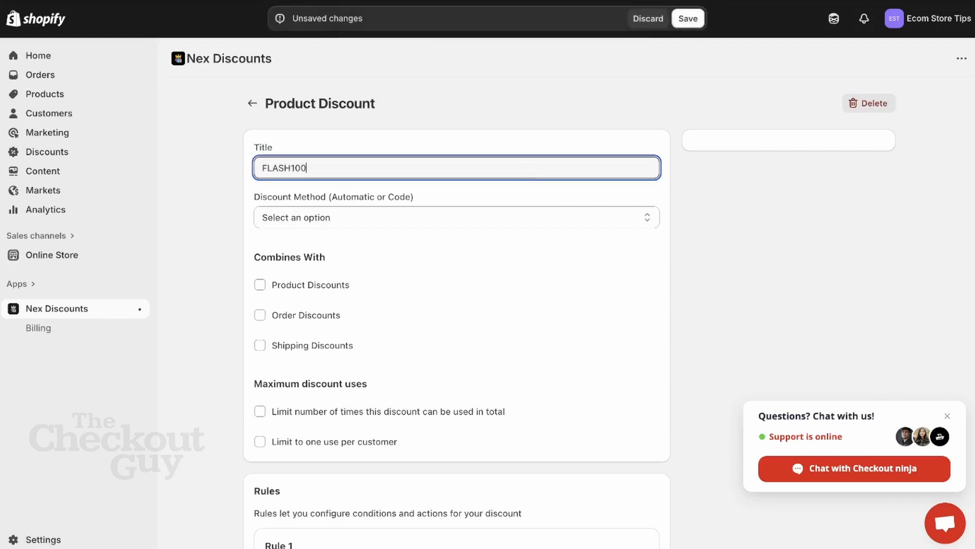
pyautogui.click(517, 226)
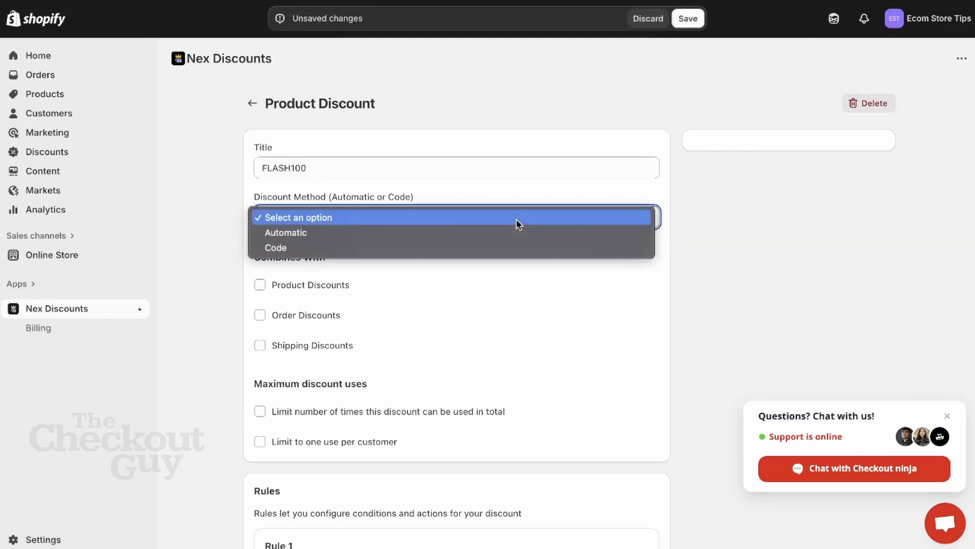
pyautogui.click(507, 246)
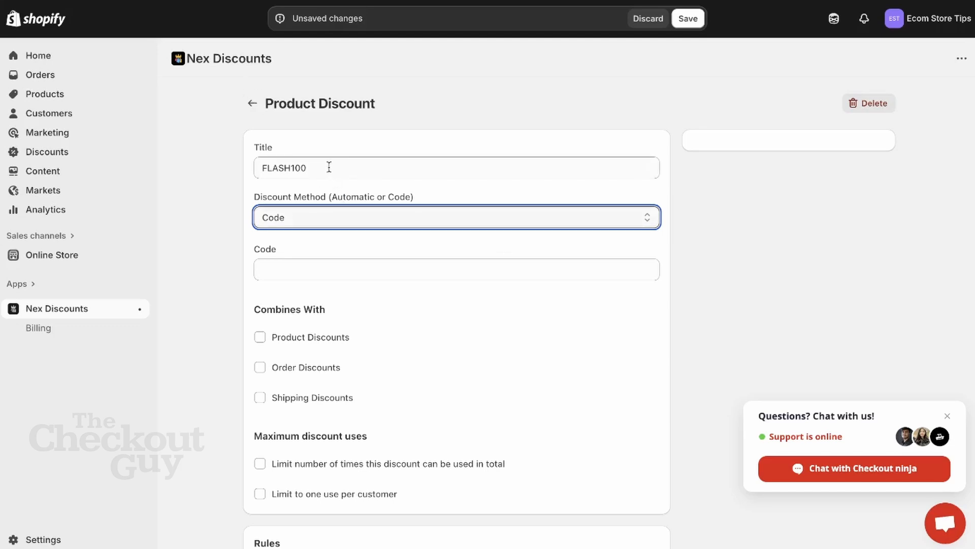
pyautogui.click(292, 277)
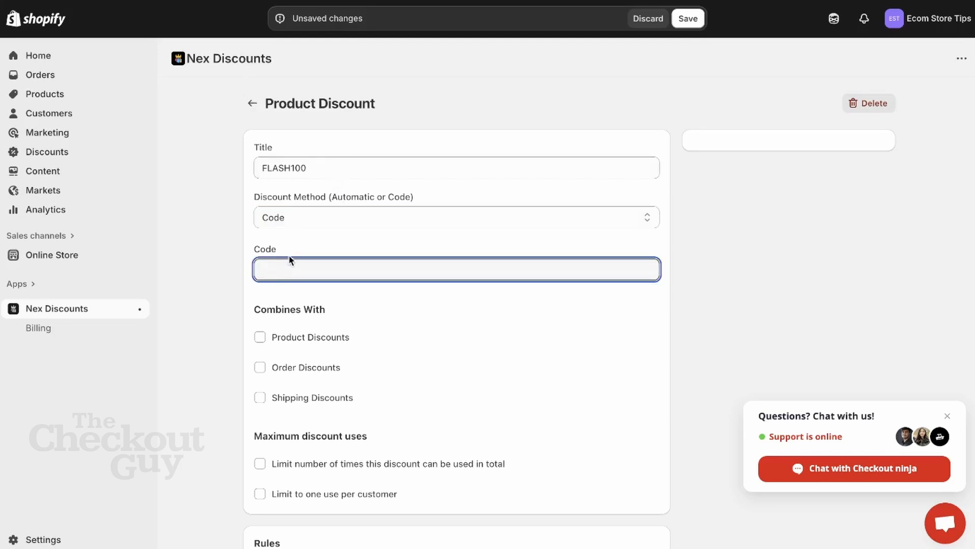
pyautogui.write('FLASH100')
pyautogui.click(388, 309)
# Limit the number of times the discount can be used in total to 100, without combining it with other discounts.
pyautogui.scroll(-2, 387, 308)
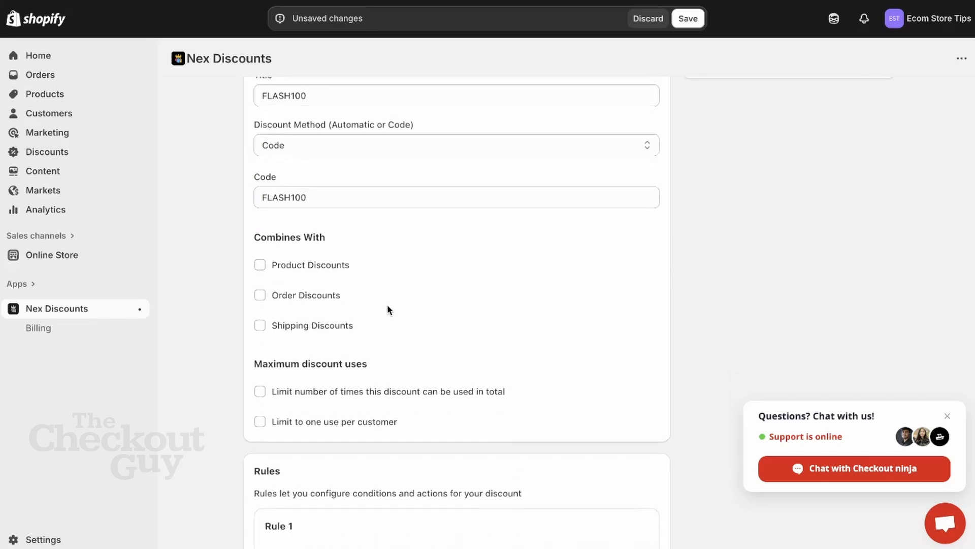
pyautogui.scroll(-2, 387, 309)
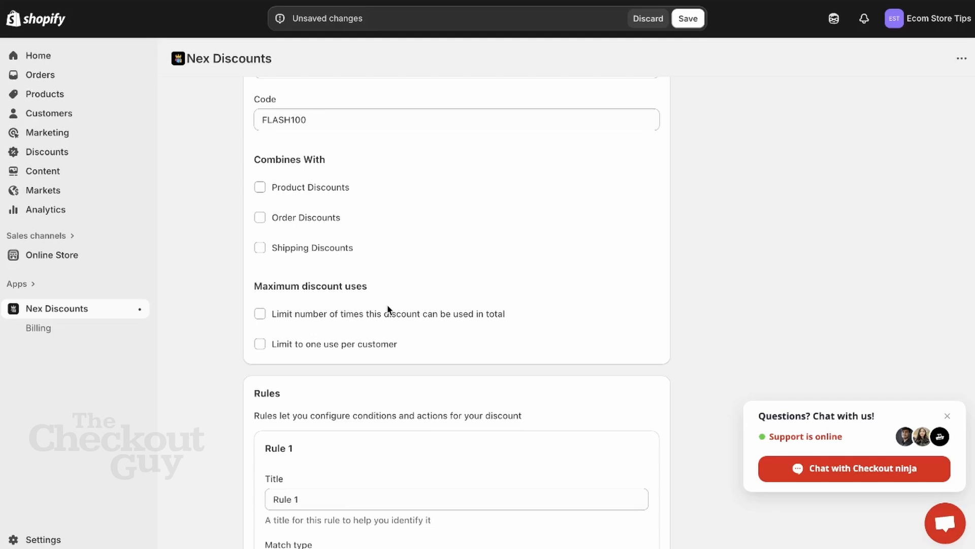
pyautogui.scroll(-1, 388, 309)
pyautogui.click(389, 277)
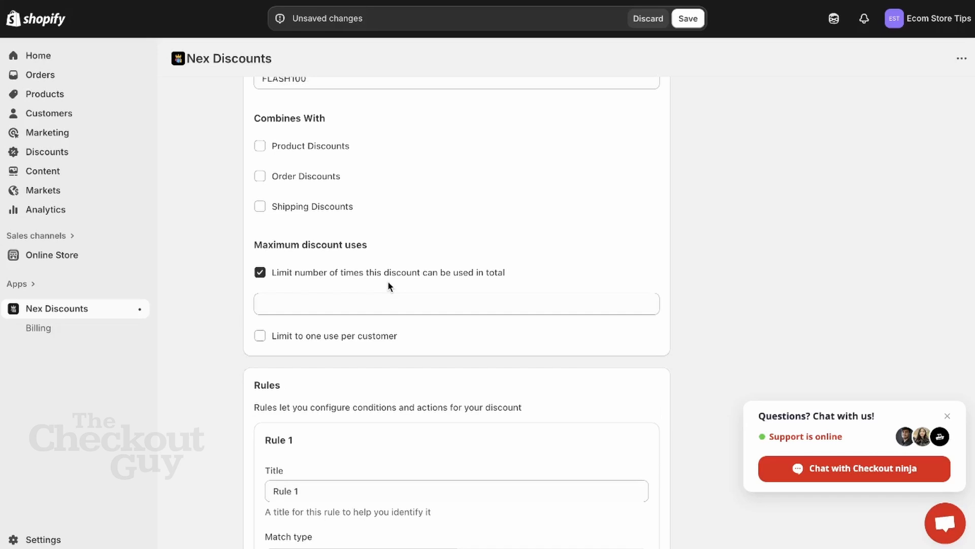
pyautogui.click(375, 303)
pyautogui.write('100')
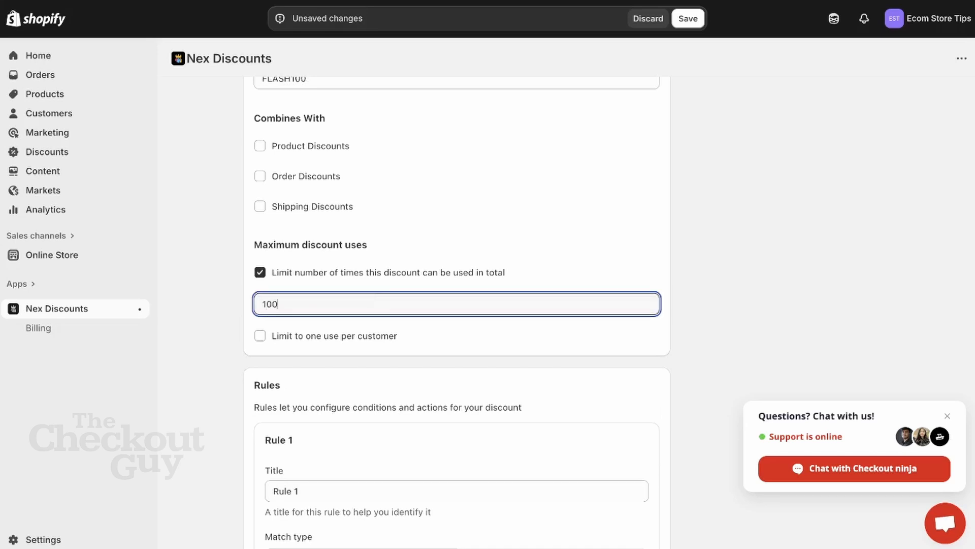
pyautogui.click(421, 218)
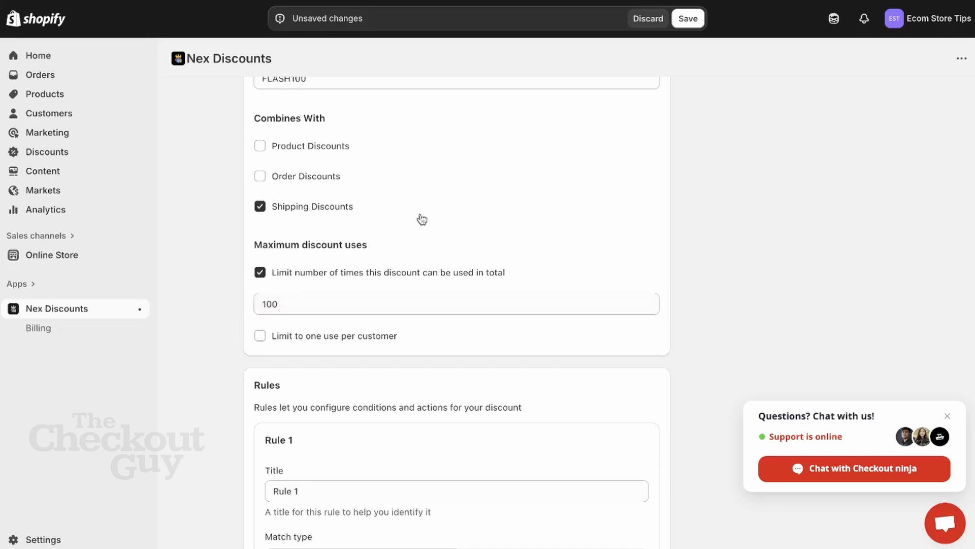
pyautogui.click(421, 219)
# Add a condition to Rule 1 based on Total Amount (Includes shipping).
pyautogui.scroll(-1, 394, 289)
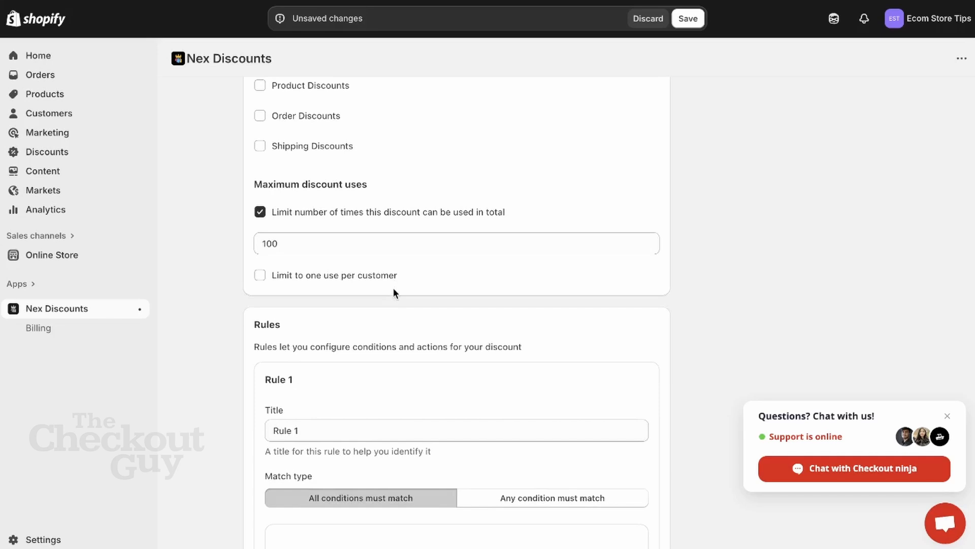
pyautogui.scroll(-3, 394, 290)
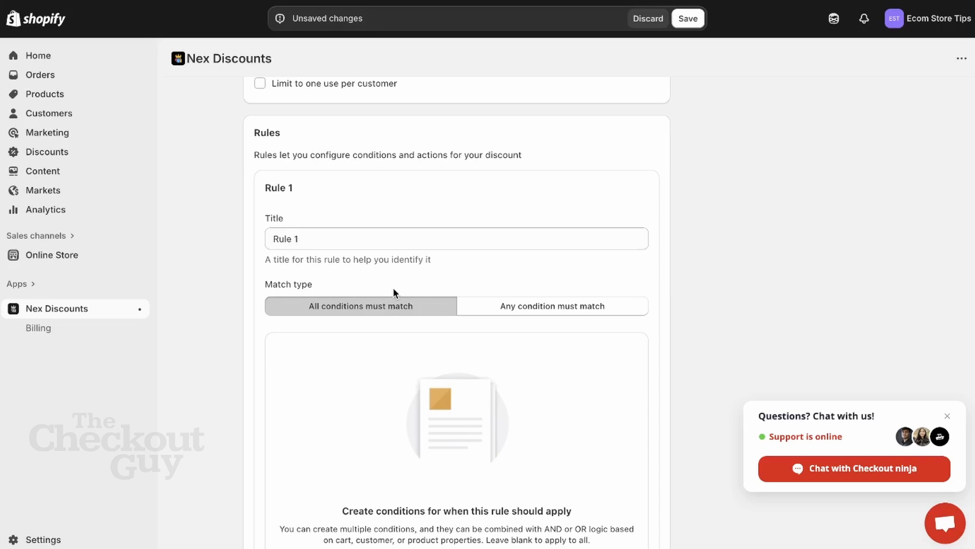
pyautogui.scroll(-1, 394, 289)
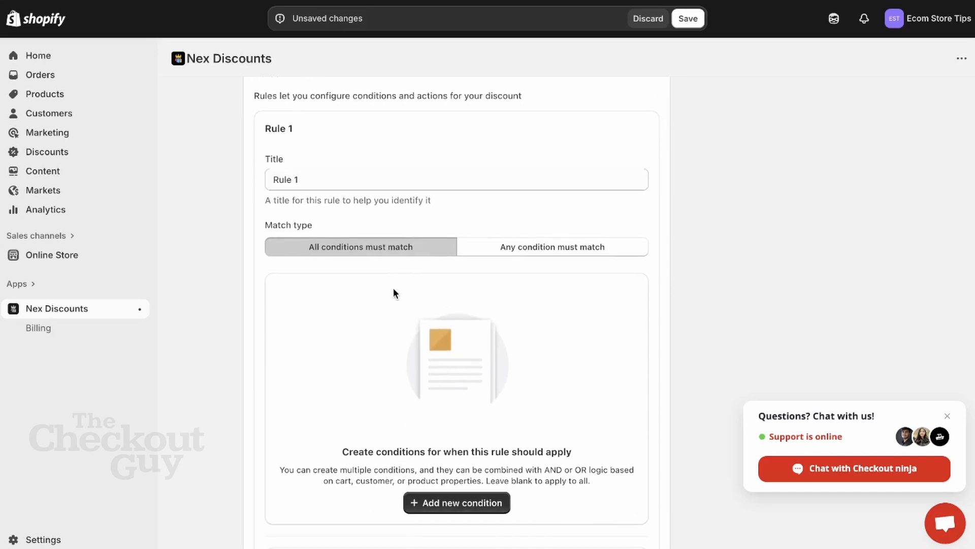
pyautogui.scroll(-1, 393, 287)
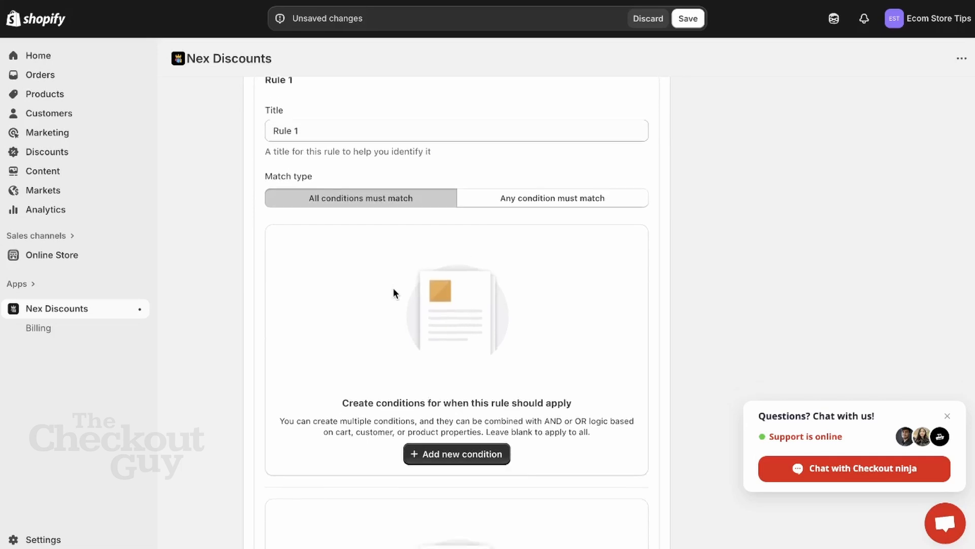
pyautogui.scroll(-1, 393, 288)
pyautogui.click(438, 380)
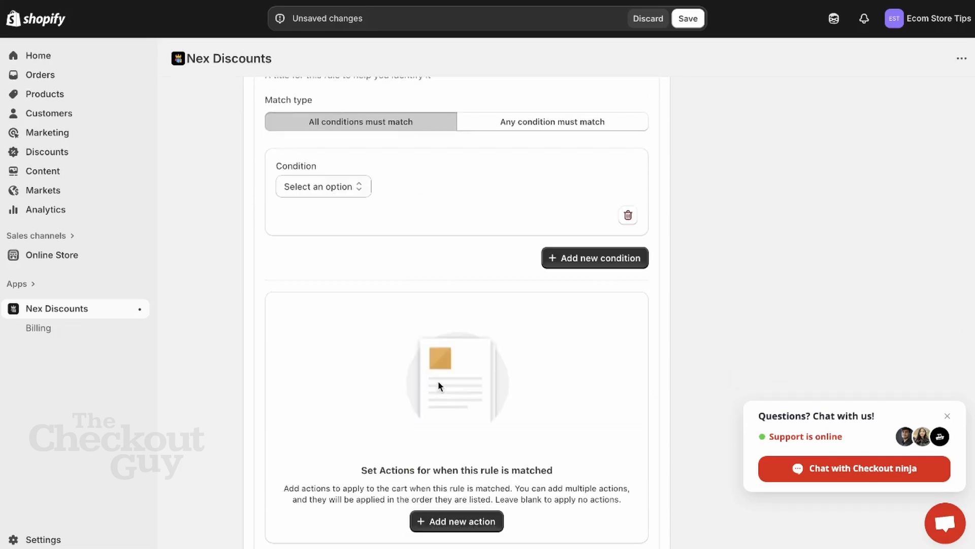
pyautogui.scroll(3, 438, 380)
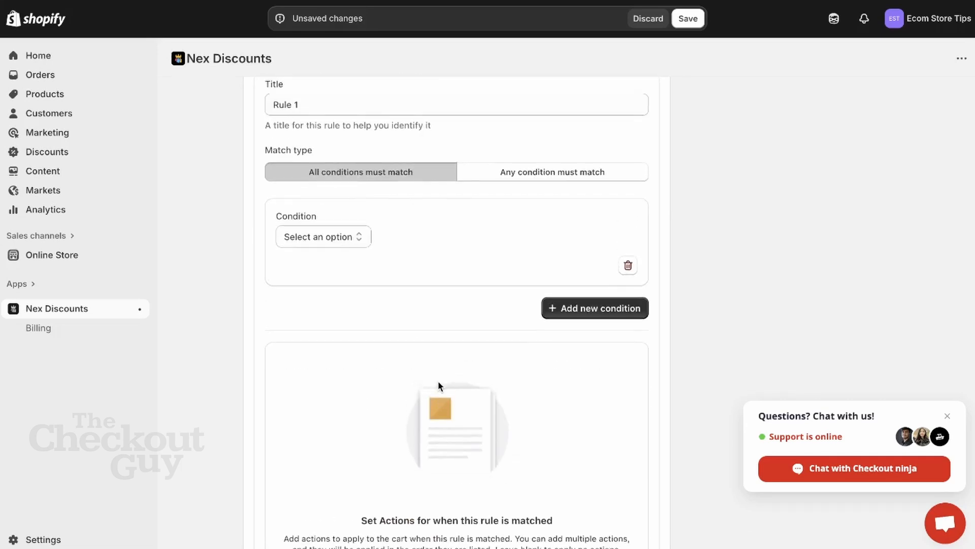
pyautogui.click(338, 328)
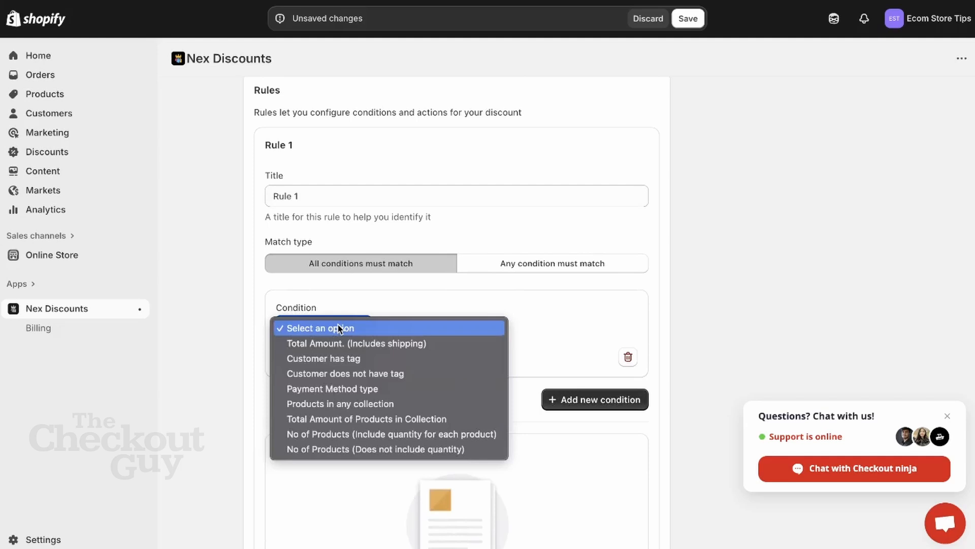
pyautogui.click(338, 344)
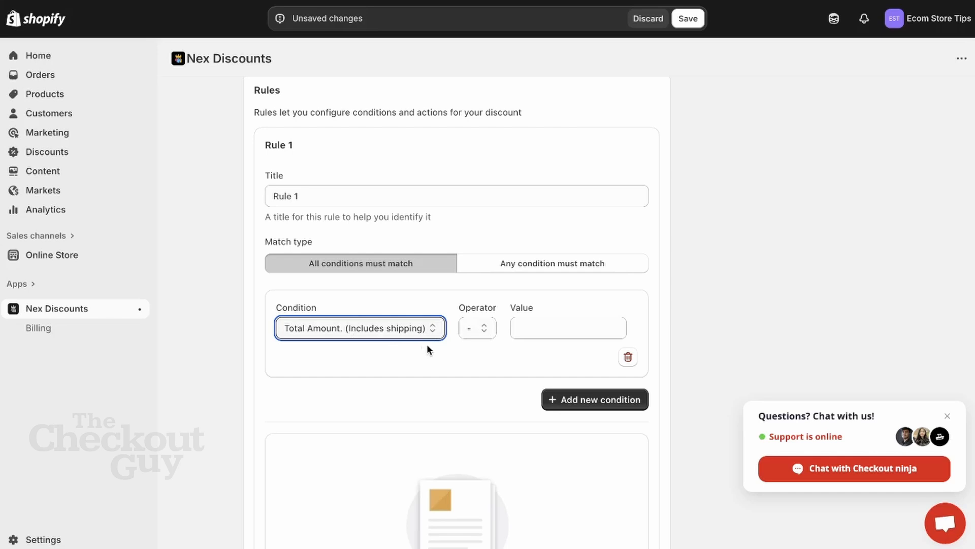
# Set the total amount condition's operator to Greater Than and its value to 1000.
pyautogui.click(470, 329)
pyautogui.click(476, 377)
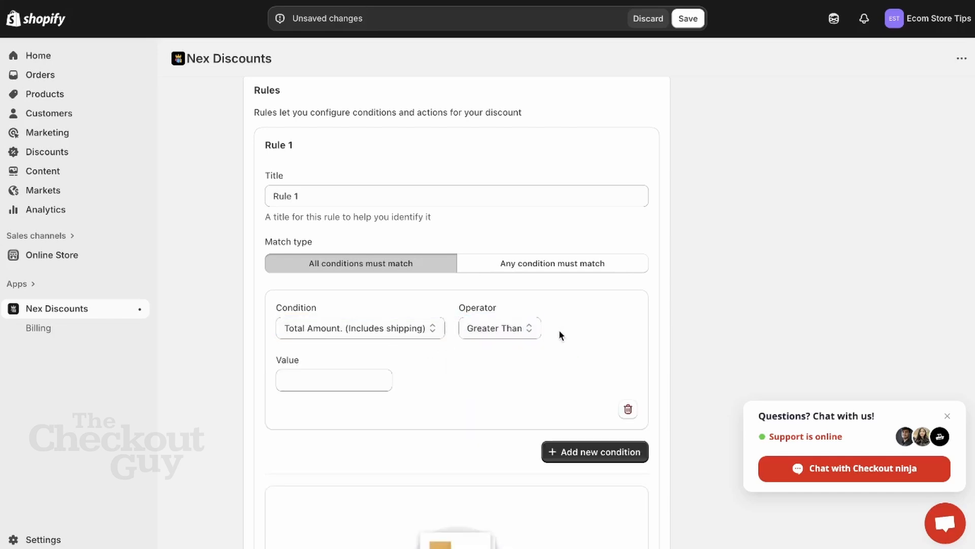
pyautogui.click(308, 372)
pyautogui.write('1000')
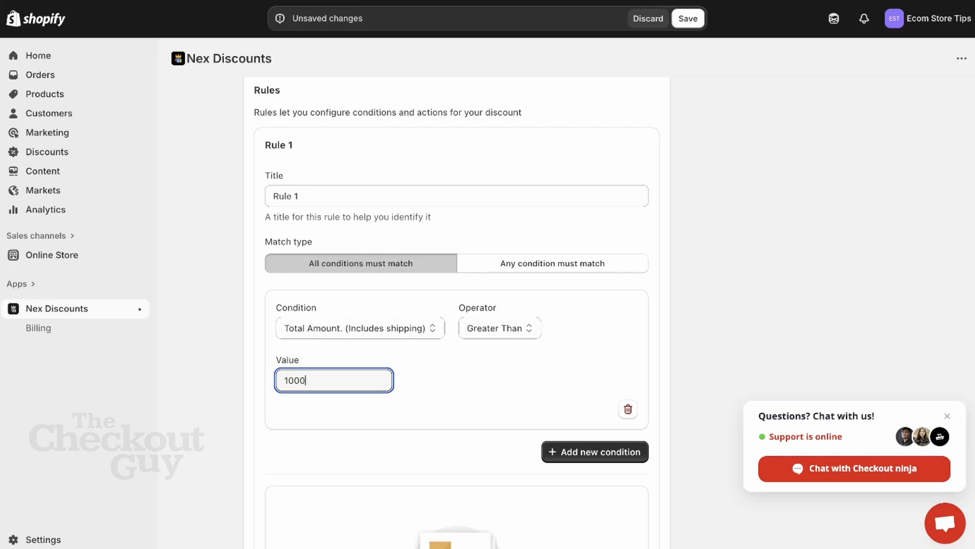
pyautogui.click(449, 371)
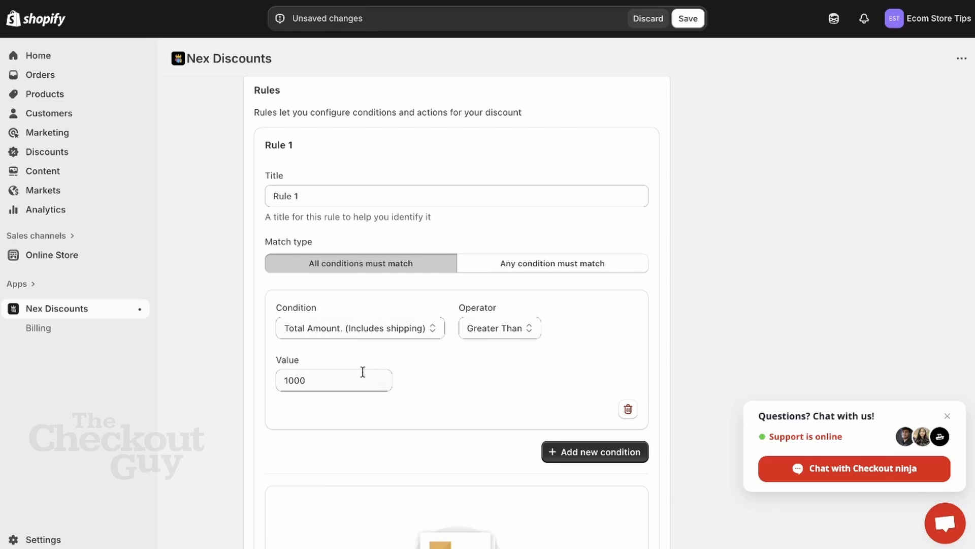
# Add a second condition to Rule 1 of type Customer has tag, with the customer tag VIP.
pyautogui.click(601, 454)
pyautogui.scroll(-5, 495, 386)
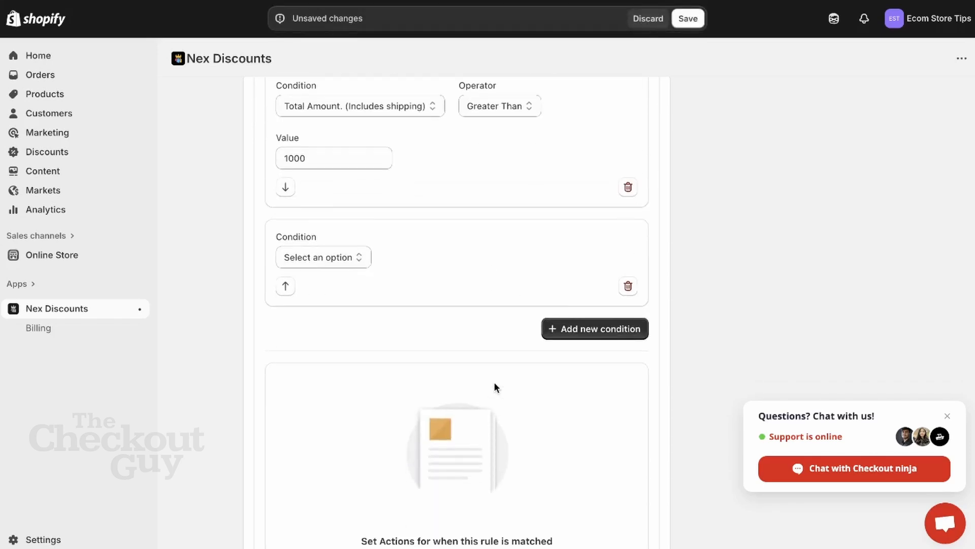
pyautogui.click(354, 257)
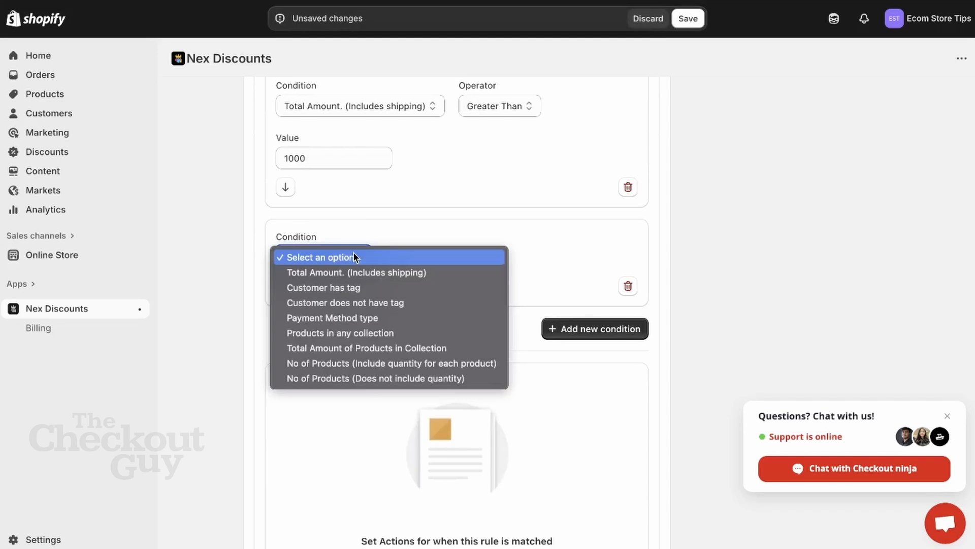
pyautogui.click(354, 288)
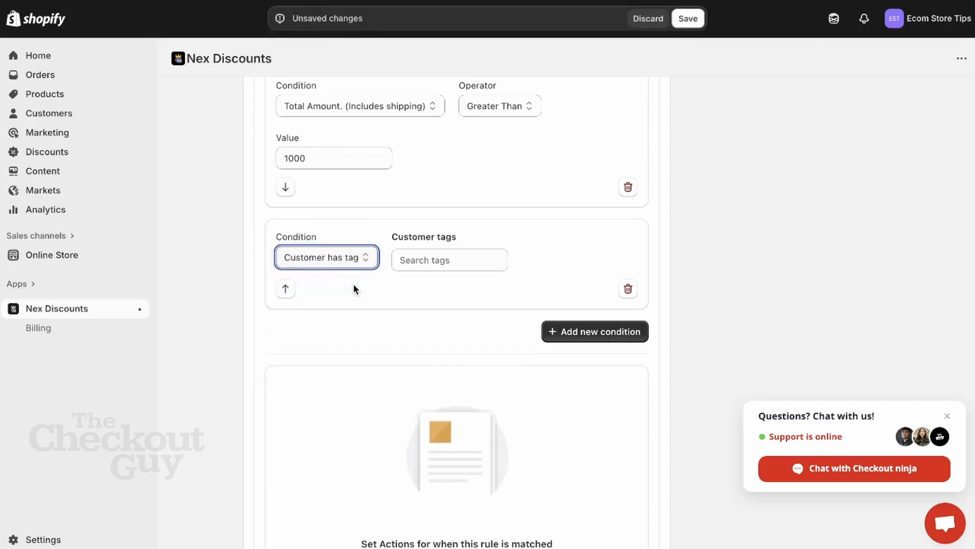
pyautogui.click(431, 270)
pyautogui.write('VIP')
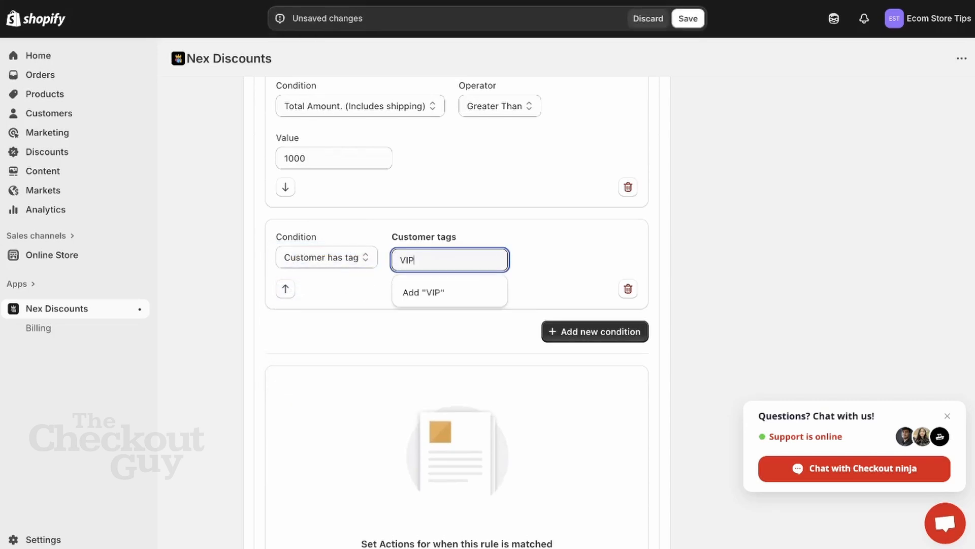
pyautogui.click(430, 291)
pyautogui.click(361, 301)
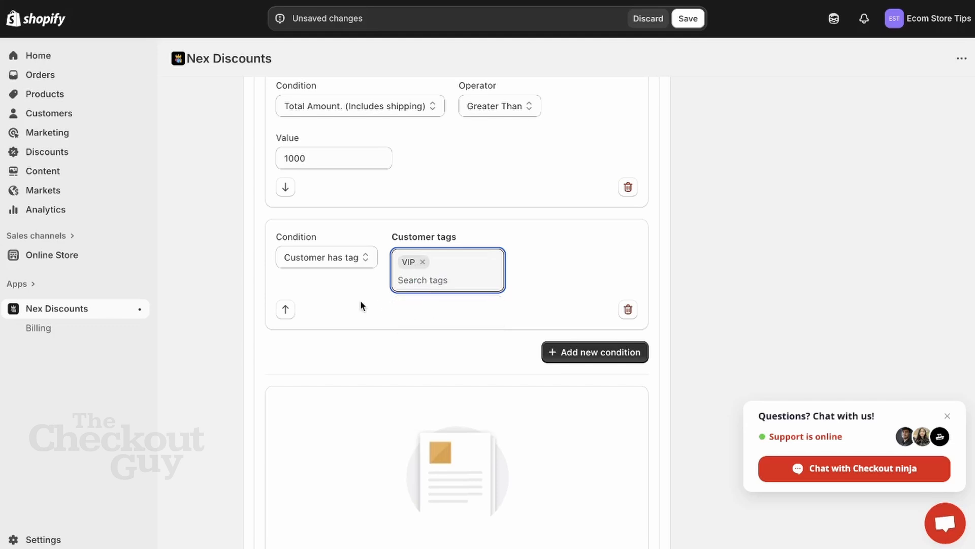
# Try the match type Any condition must match for Rule 1 and return it to All conditions must match.
pyautogui.scroll(2, 360, 304)
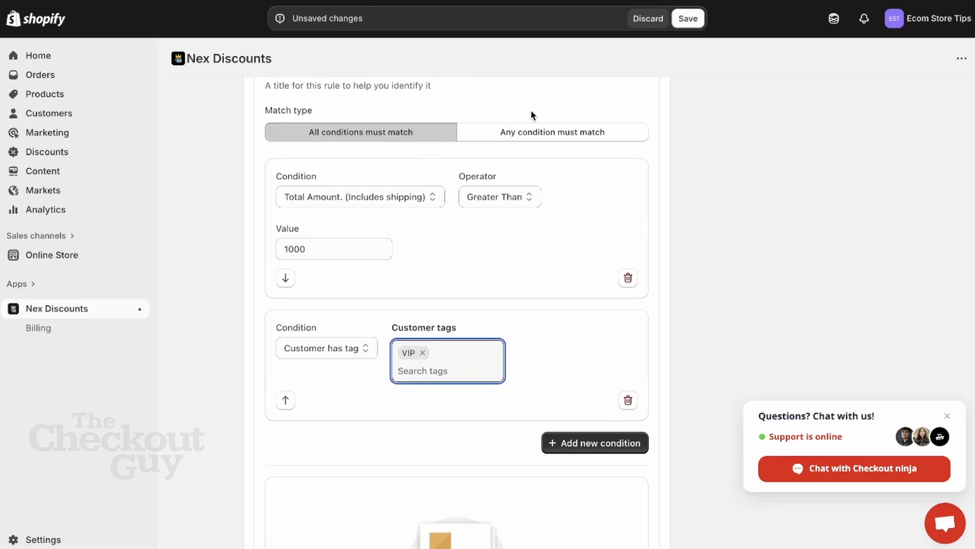
pyautogui.click(537, 133)
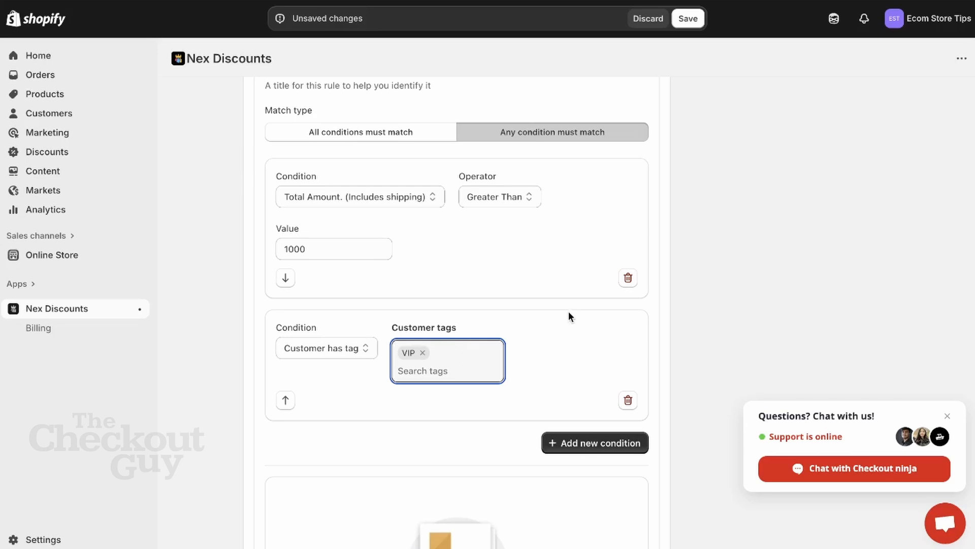
pyautogui.scroll(-1, 568, 312)
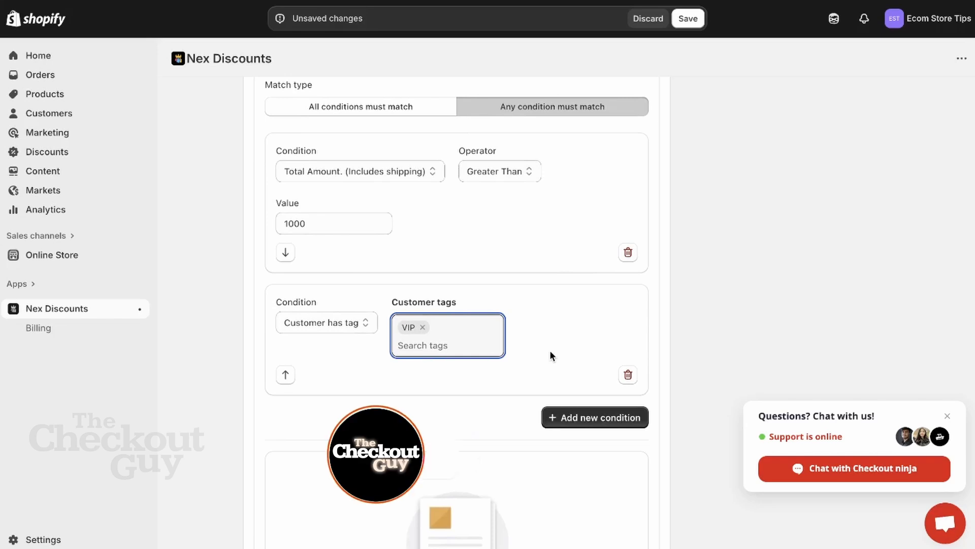
pyautogui.click(397, 110)
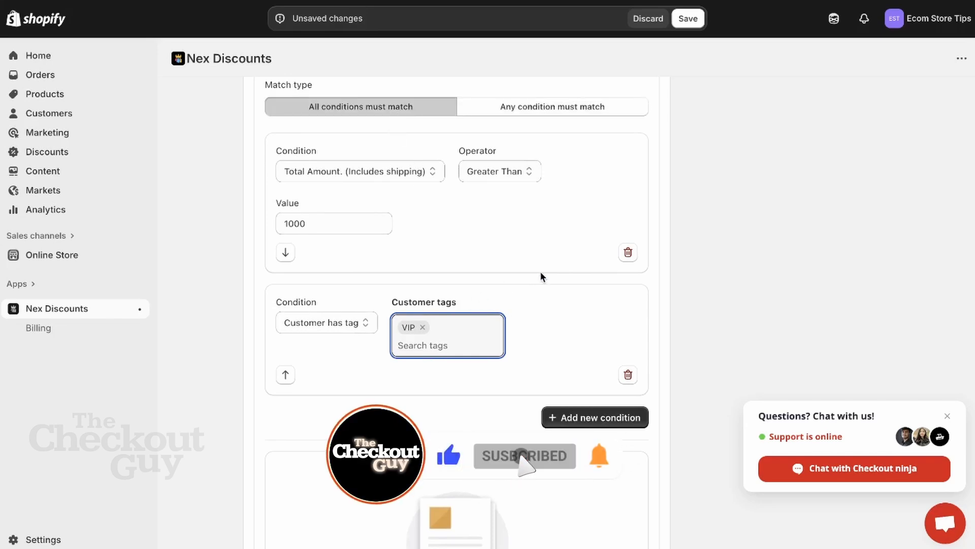
pyautogui.scroll(-5, 540, 270)
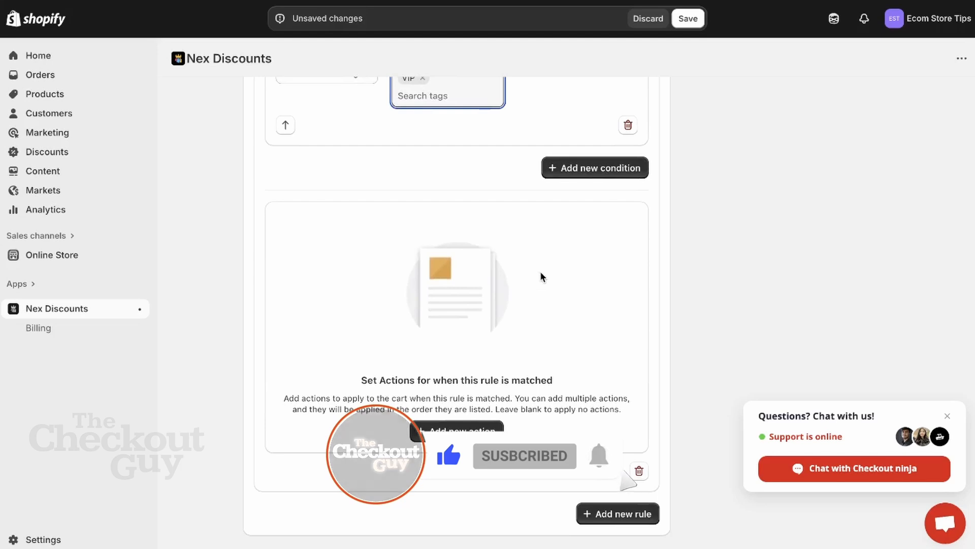
# Add an Apply discount action to Rule 1 with the product discount target For all products.
pyautogui.click(440, 432)
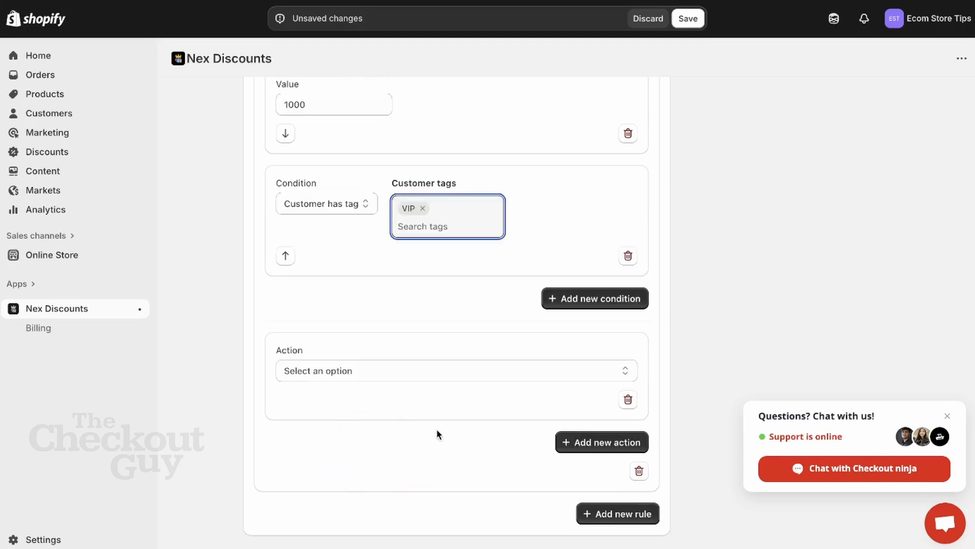
pyautogui.click(366, 379)
pyautogui.click(365, 385)
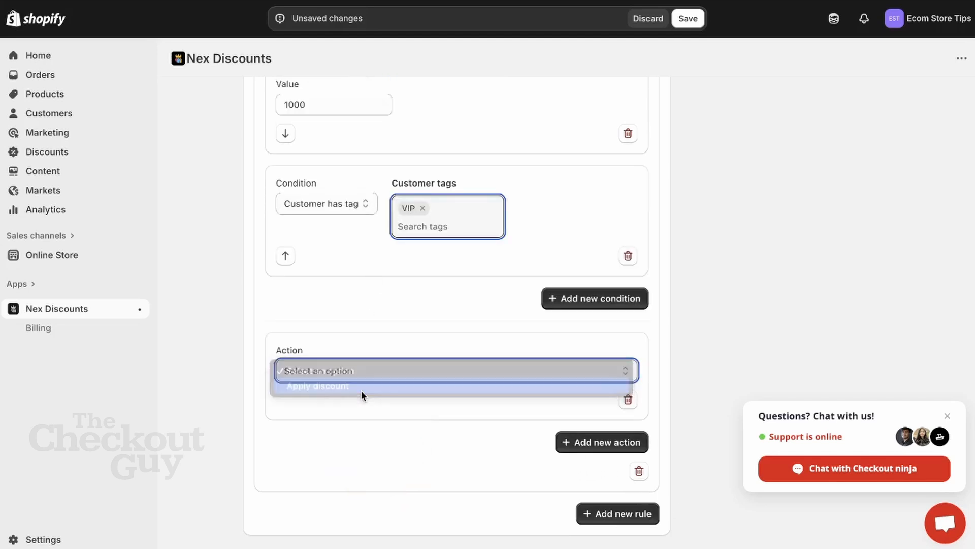
pyautogui.scroll(-2, 361, 395)
pyautogui.click(367, 337)
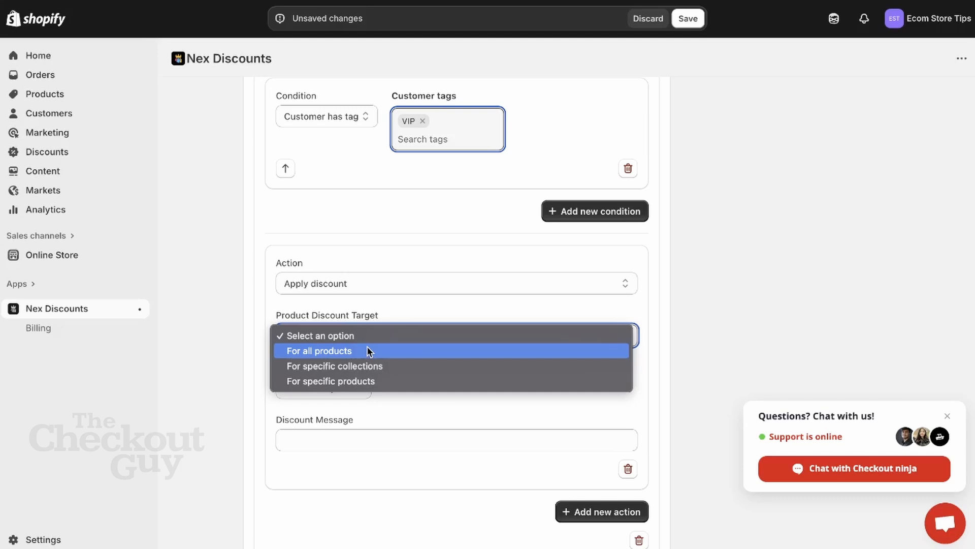
pyautogui.click(367, 350)
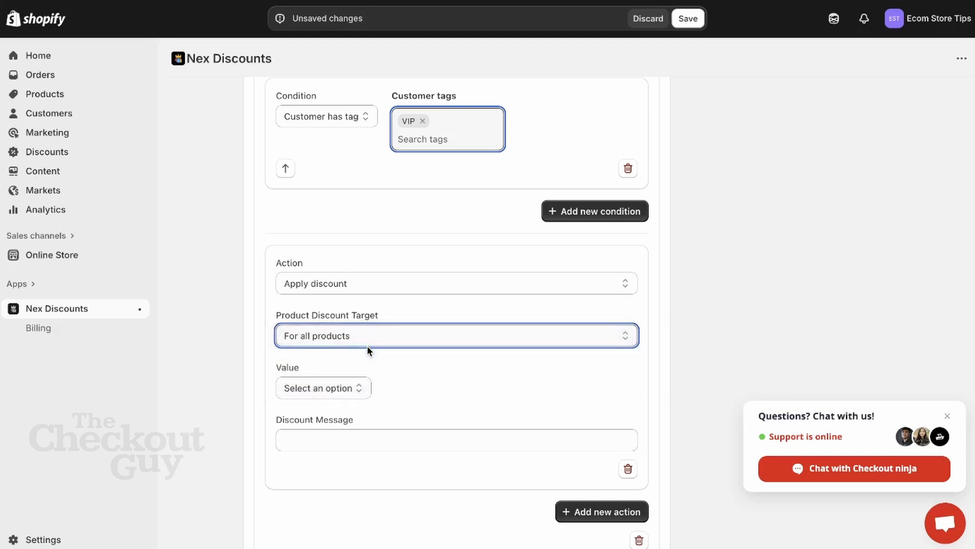
# Set the action's discount value to Percentage 10 with a maximum discount amount of 100.
pyautogui.scroll(-2, 367, 350)
pyautogui.click(357, 308)
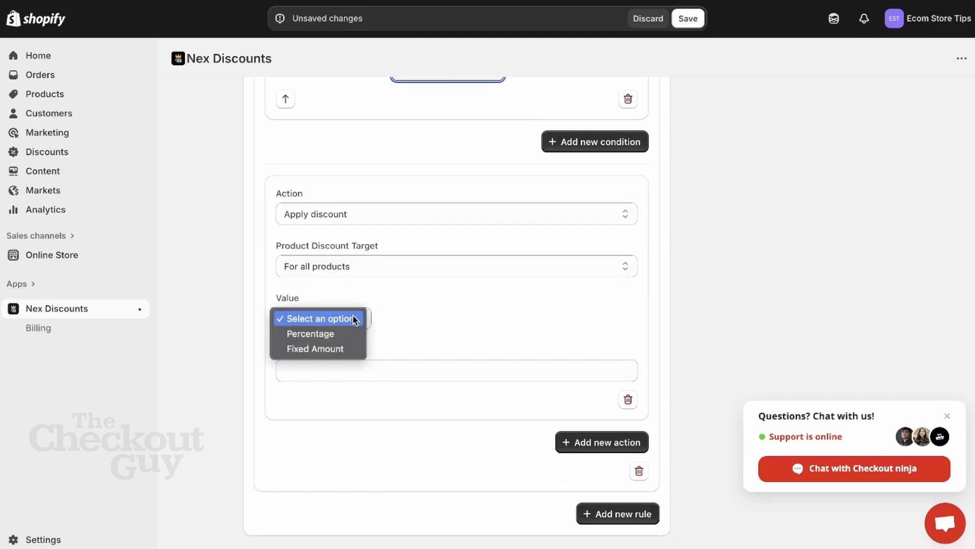
pyautogui.click(343, 333)
pyautogui.click(430, 320)
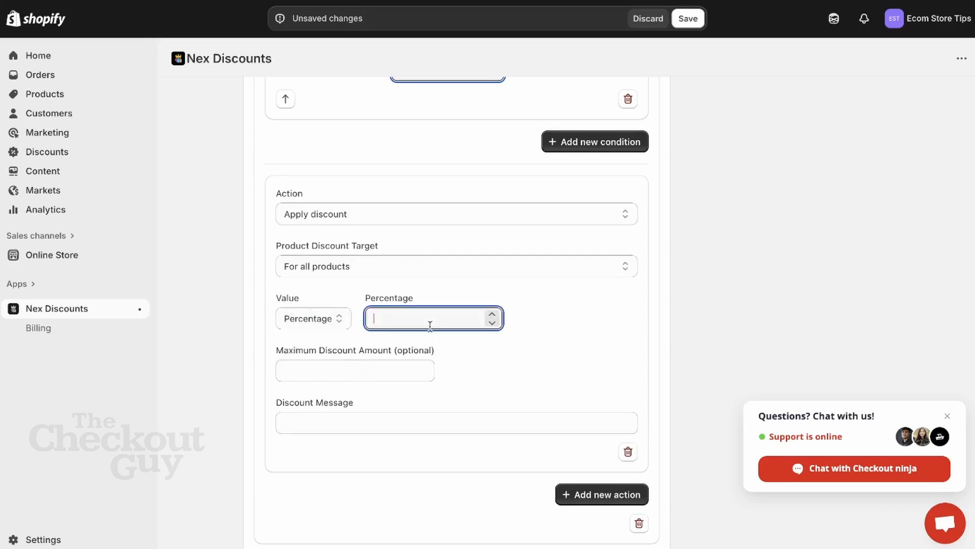
pyautogui.write('10')
pyautogui.click(402, 363)
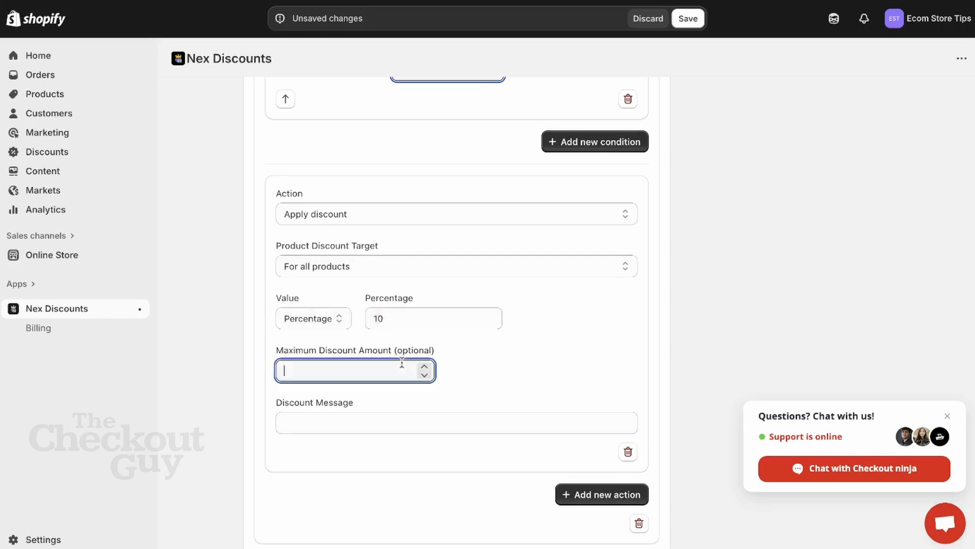
pyautogui.write('100')
# Save the FLASH100 product discount and open the store's discount list.
pyautogui.scroll(4, 588, 390)
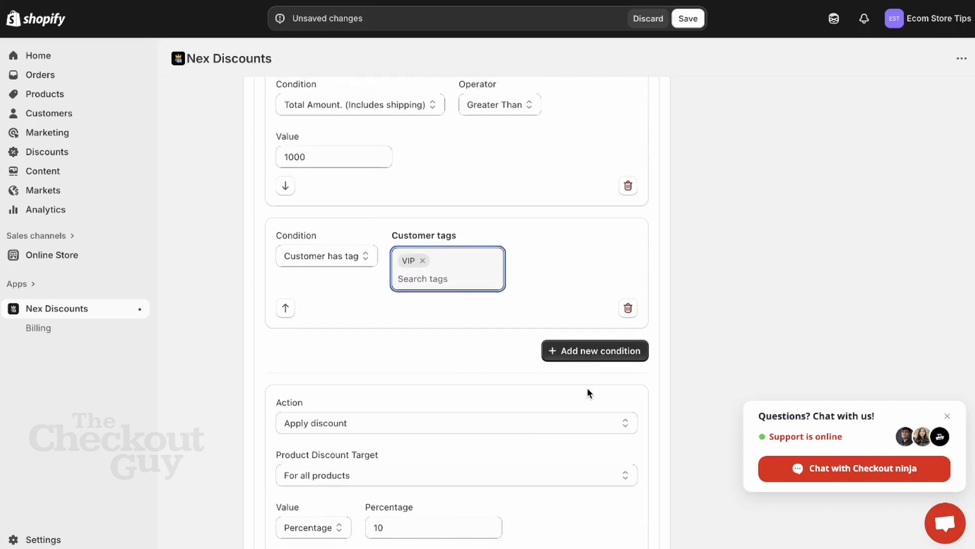
pyautogui.click(687, 19)
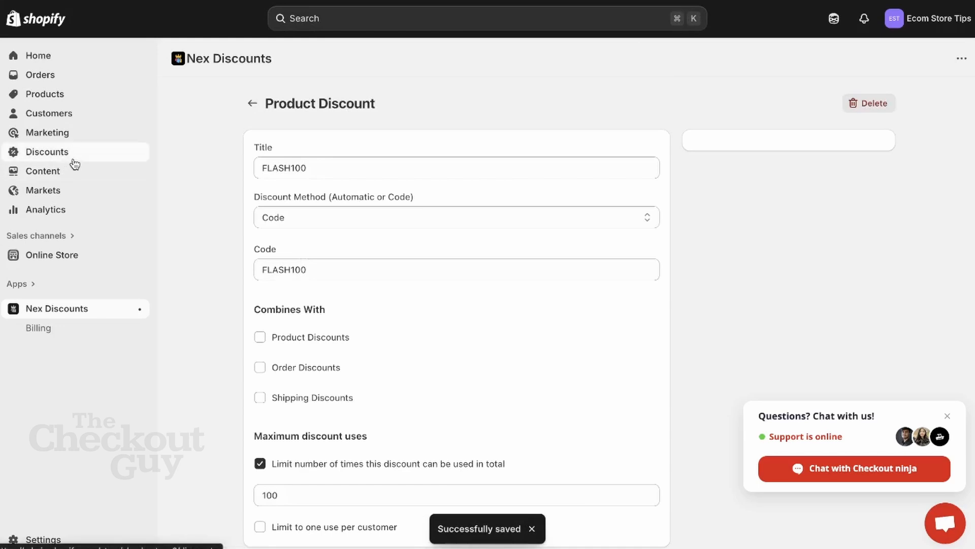
pyautogui.click(74, 162)
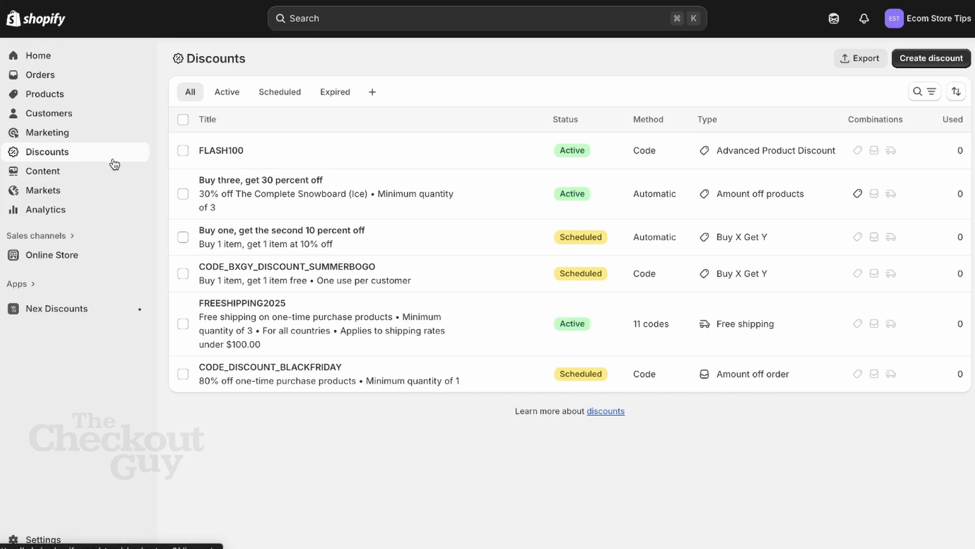
# Open the profile of the first customer in the customer list, copy their email address and check their tags.
pyautogui.click(106, 115)
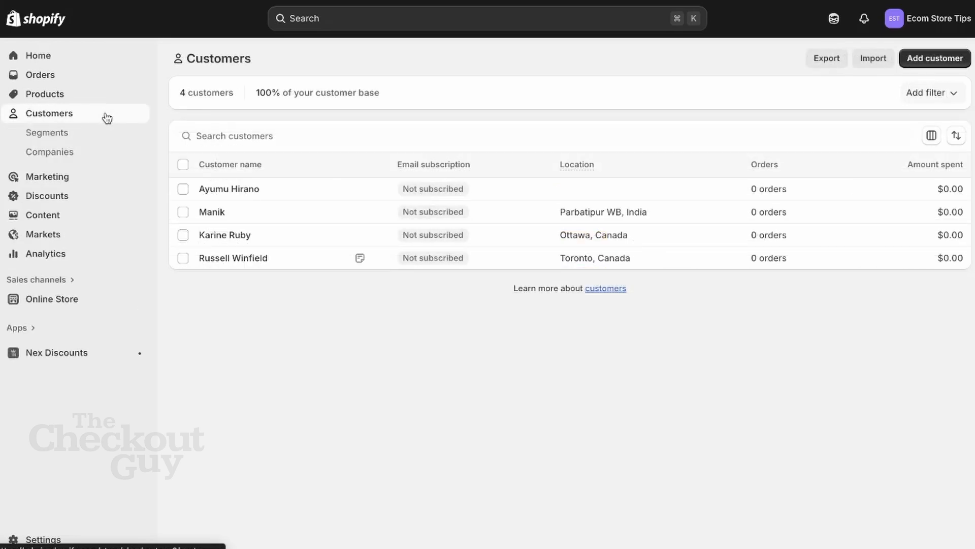
pyautogui.click(254, 190)
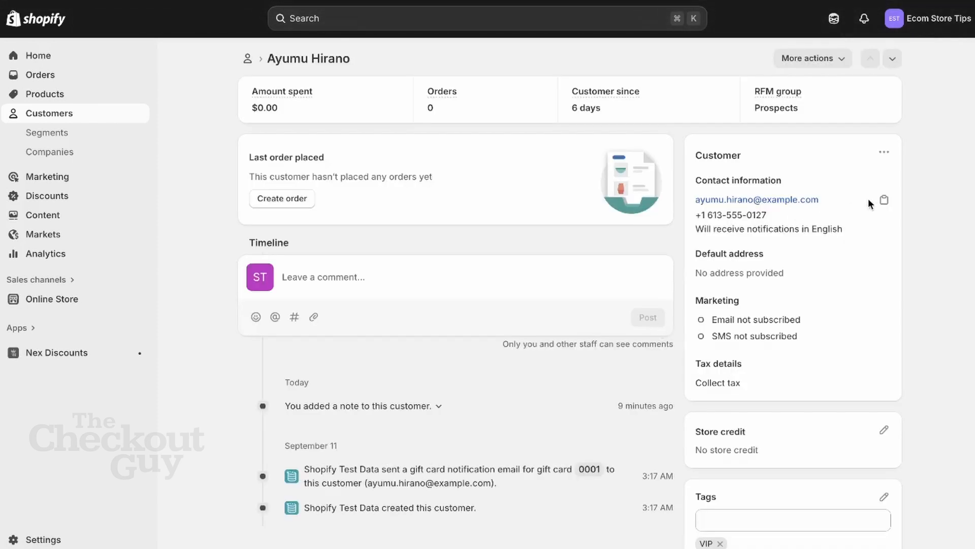
pyautogui.click(884, 199)
pyautogui.scroll(-2, 786, 376)
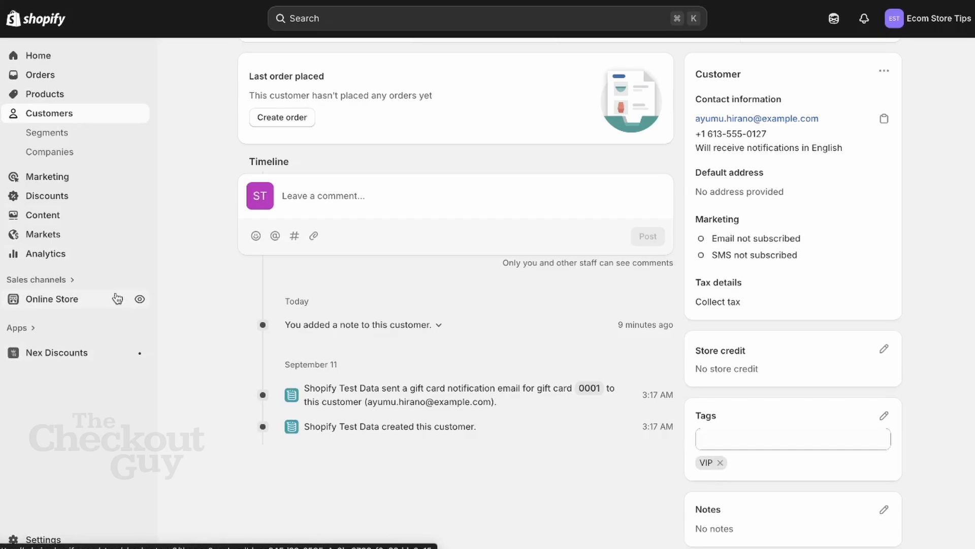
# Open the online store preview and start a direct checkout for one Embellished Woven Top.
pyautogui.click(140, 299)
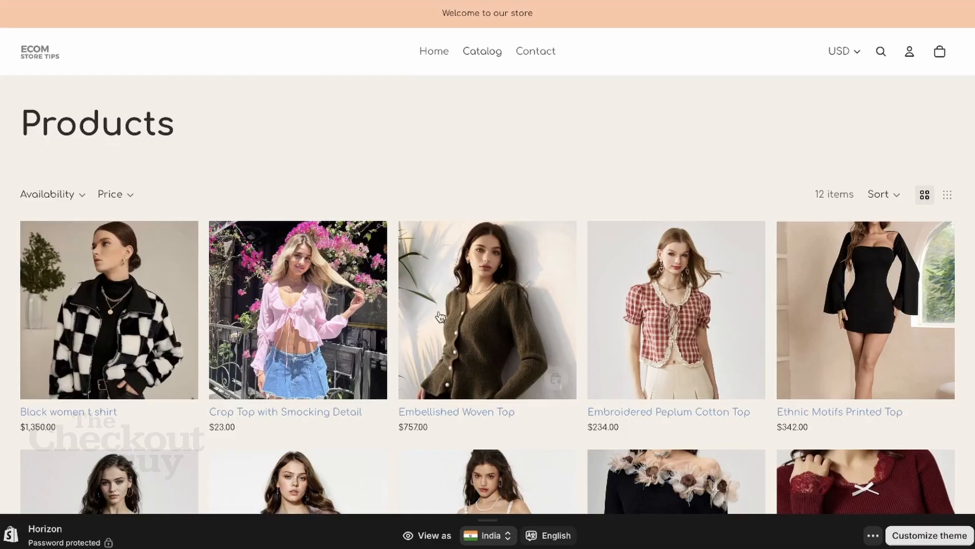
pyautogui.scroll(-2, 454, 317)
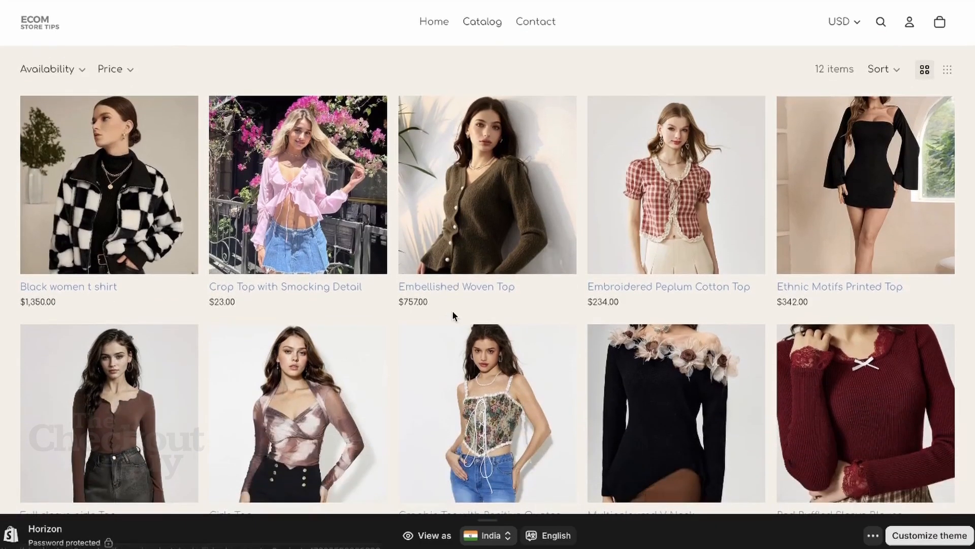
pyautogui.click(458, 233)
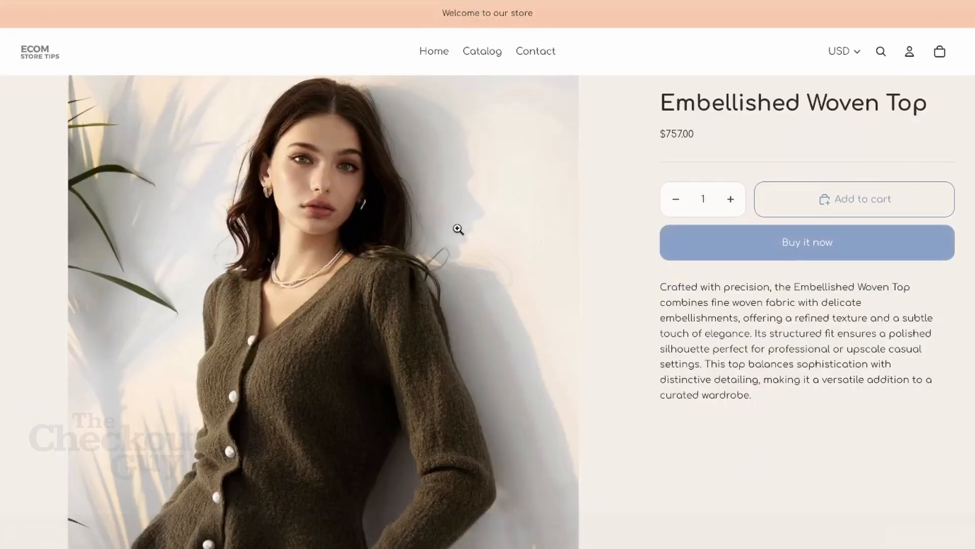
pyautogui.click(795, 244)
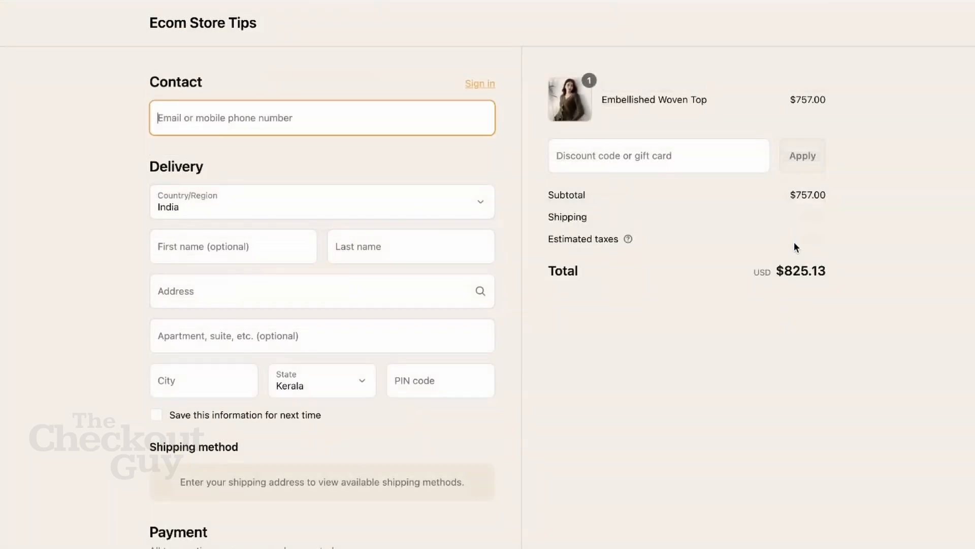
# Try the discount code FLASH100 on the Embellished Woven Top order with the copied customer email as contact.
pyautogui.click(674, 159)
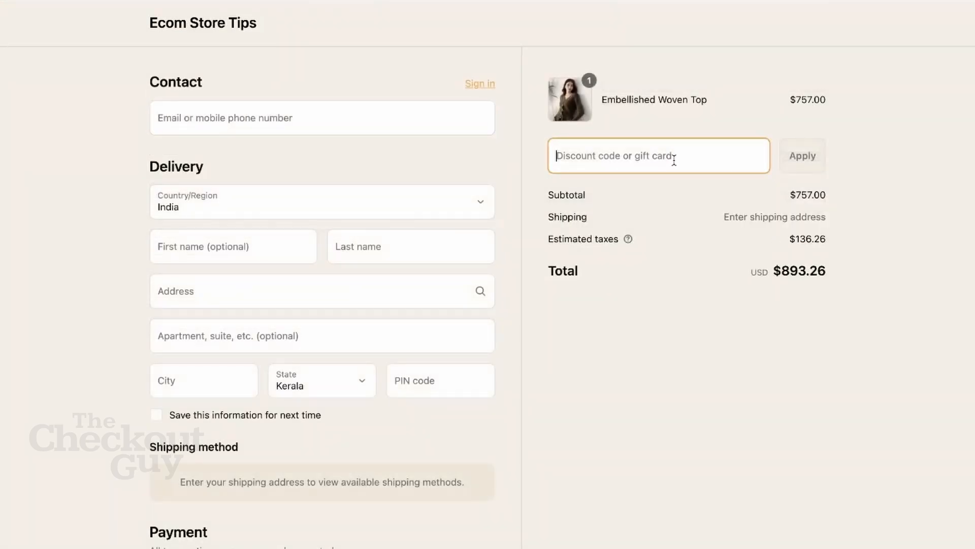
pyautogui.write('FLASH100')
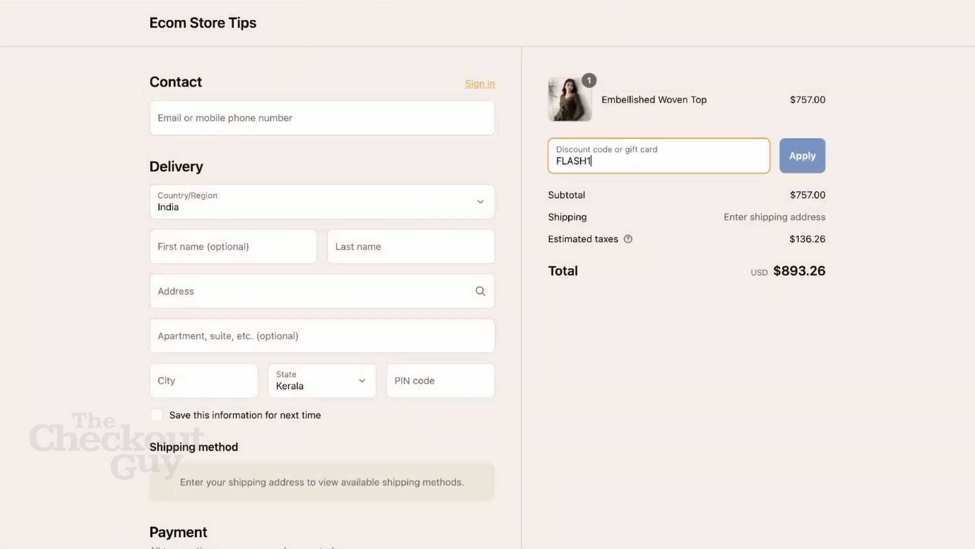
pyautogui.click(468, 131)
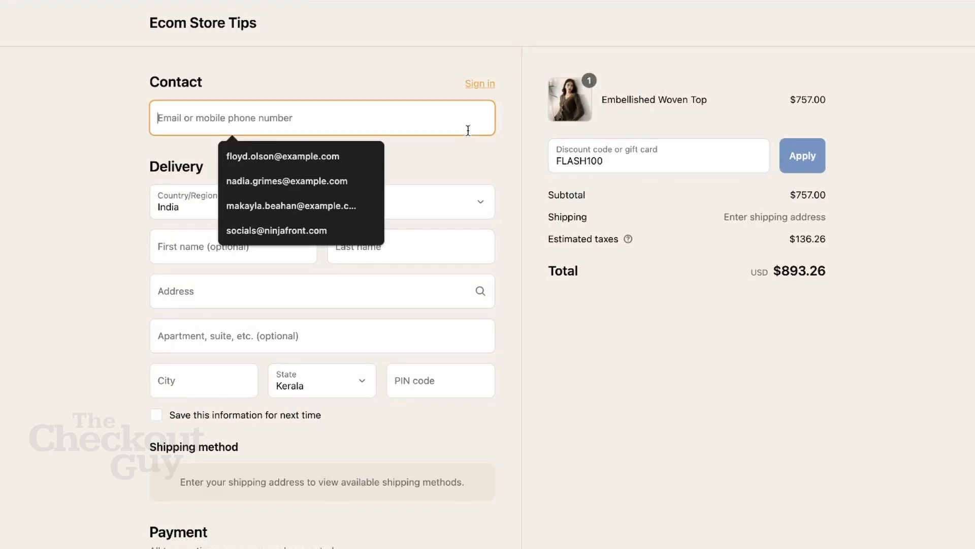
pyautogui.press('super+v')
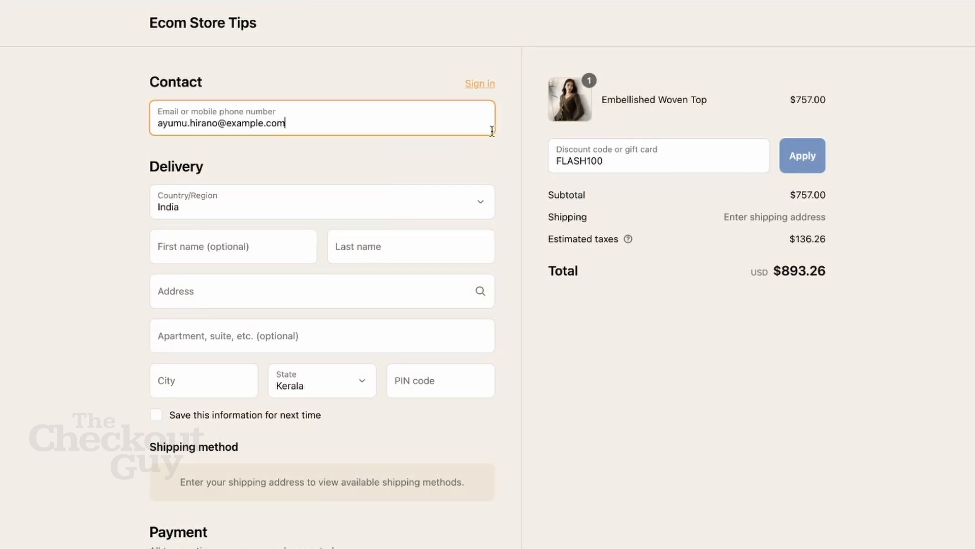
pyautogui.click(796, 164)
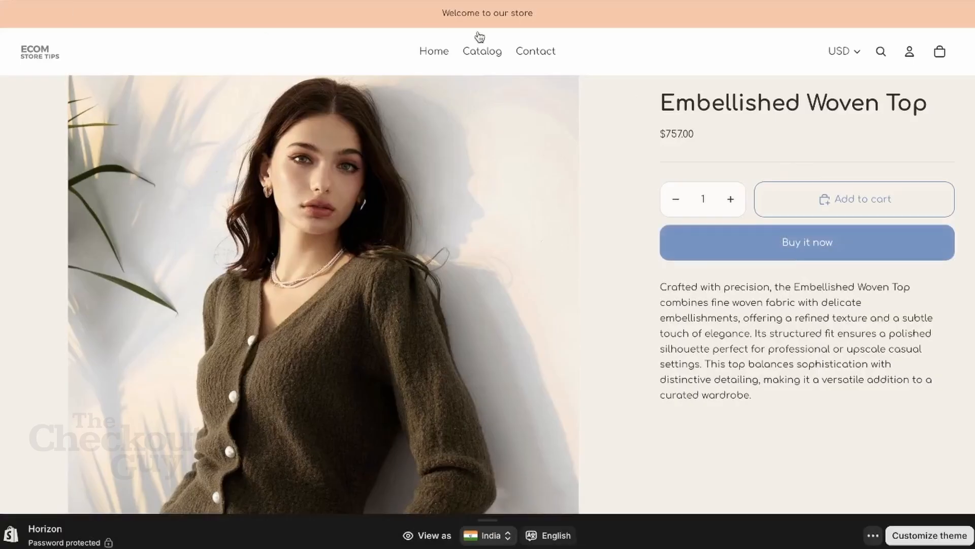
# Return to the store catalog and start a direct checkout for one Black women t shirt.
pyautogui.click(487, 51)
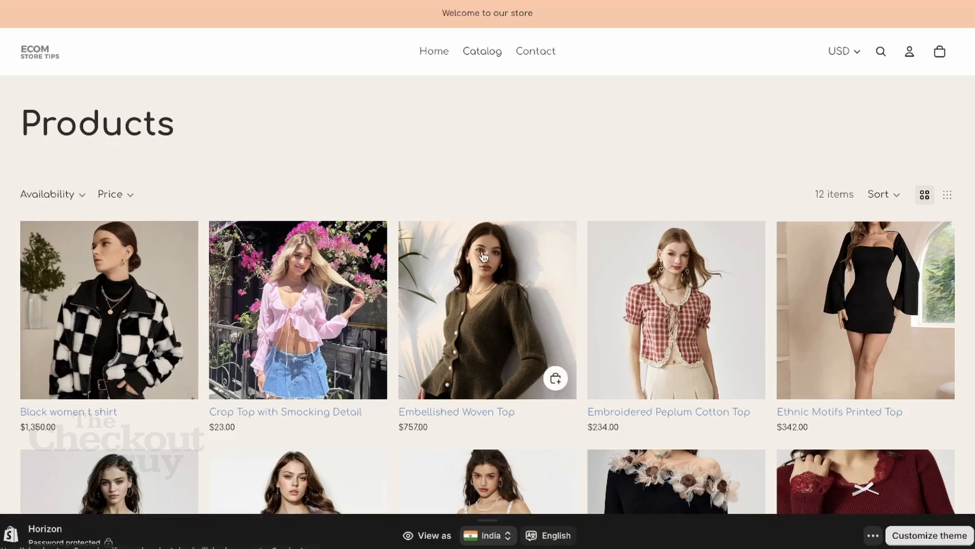
pyautogui.scroll(-5, 556, 371)
pyautogui.click(85, 111)
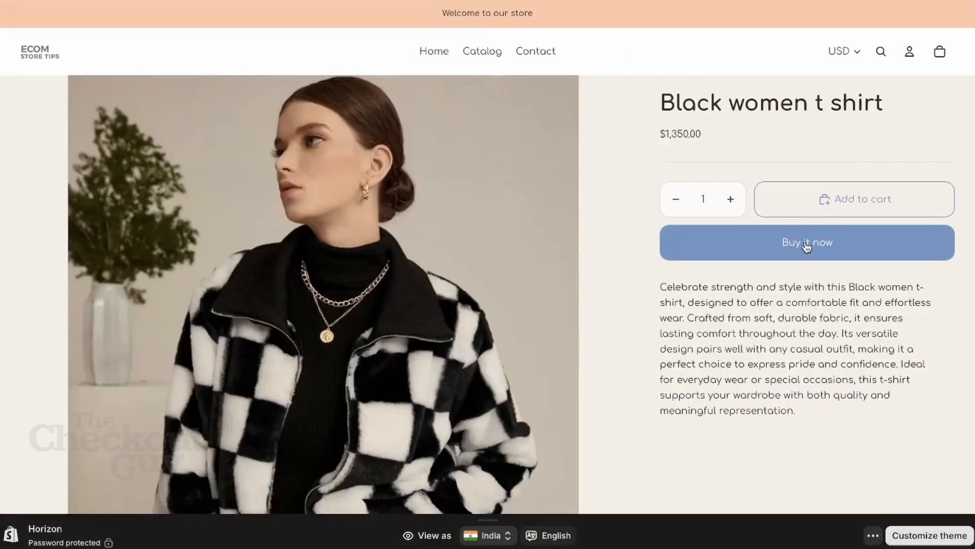
pyautogui.click(807, 245)
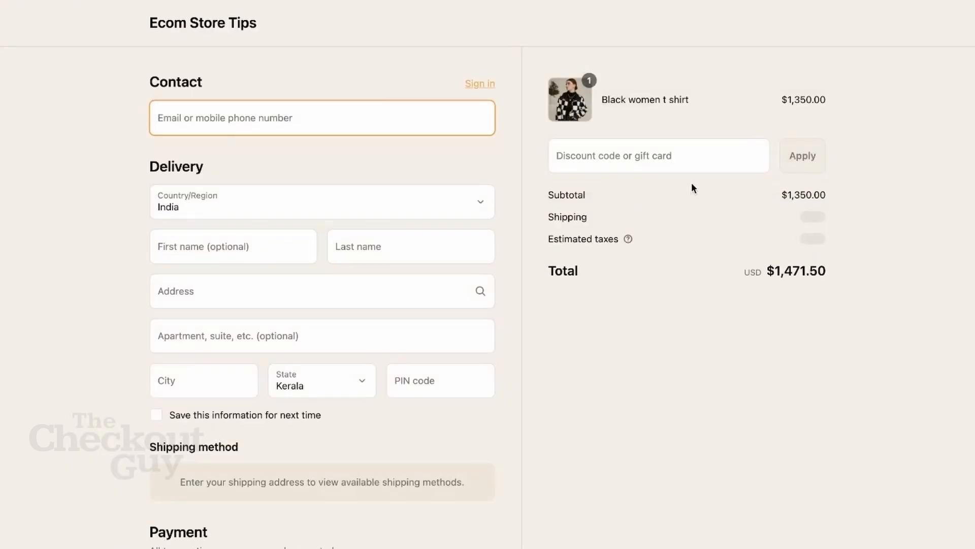
# Try to apply the discount code FLASH100 to the Black women t shirt order without a contact email.
pyautogui.click(675, 160)
pyautogui.write('FLA')
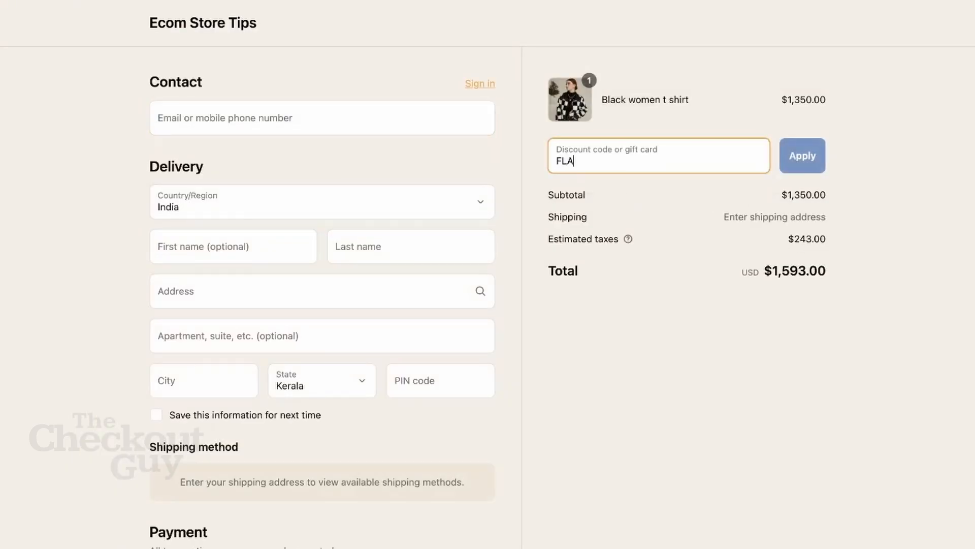
pyautogui.write('SH100')
pyautogui.click(800, 173)
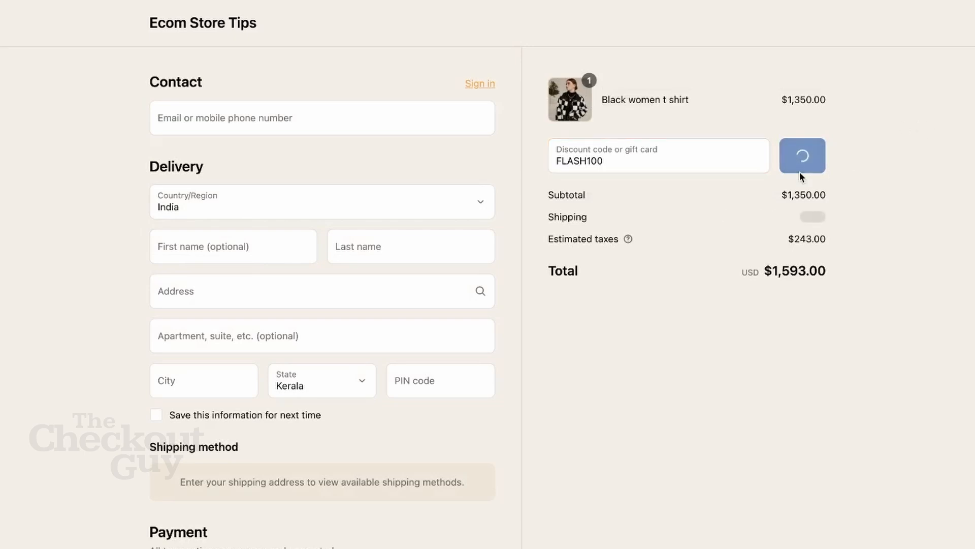
# Paste the VIP customer's email as the checkout contact and reapply the code FLASH100.
pyautogui.click(330, 116)
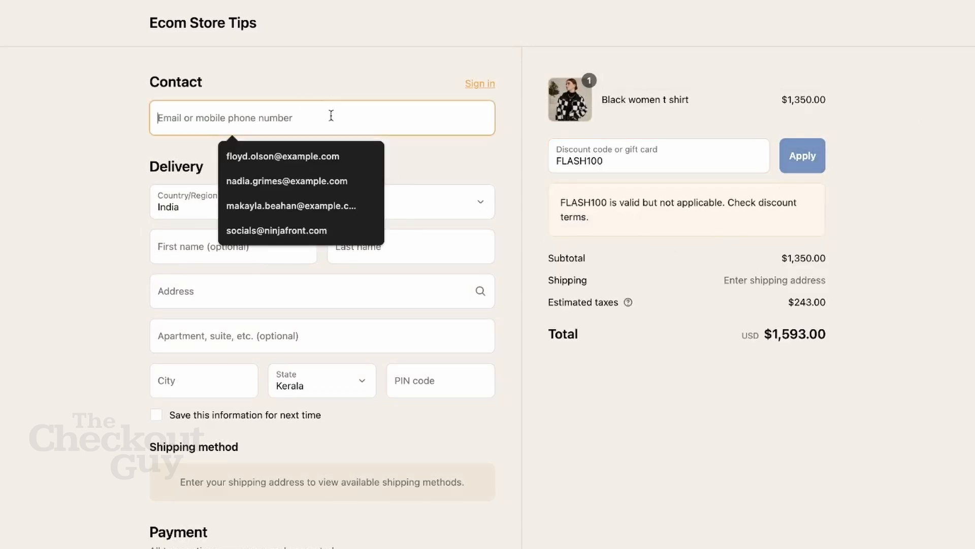
pyautogui.hotkey('ctrl', 'v')
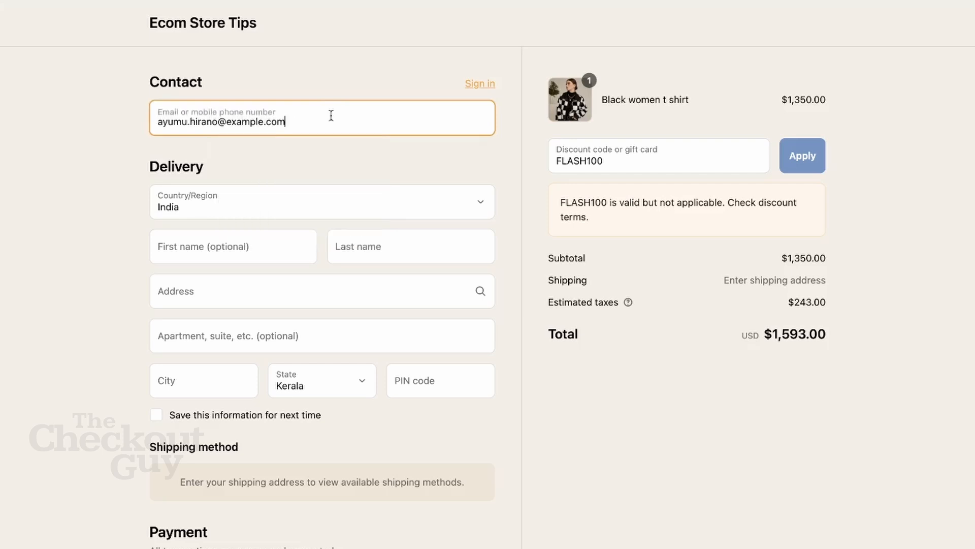
pyautogui.click(801, 155)
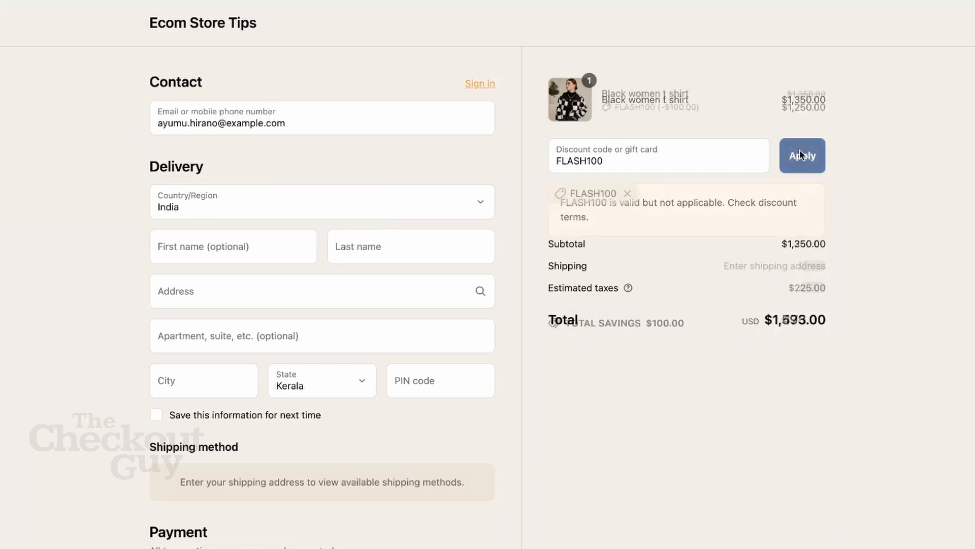